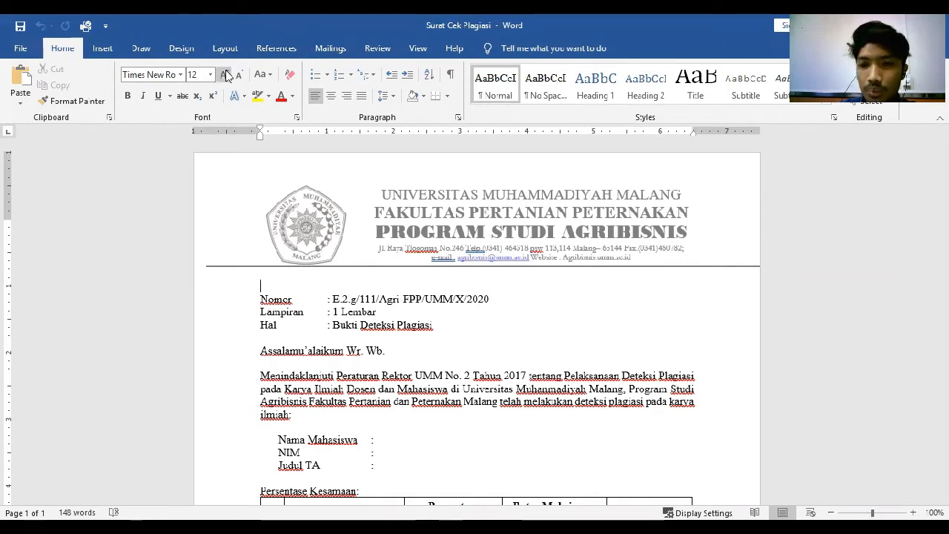
# Show the mail merge commands and look over the plagiarism letter from its letterhead to the similarity table.
pyautogui.click(374, 49)
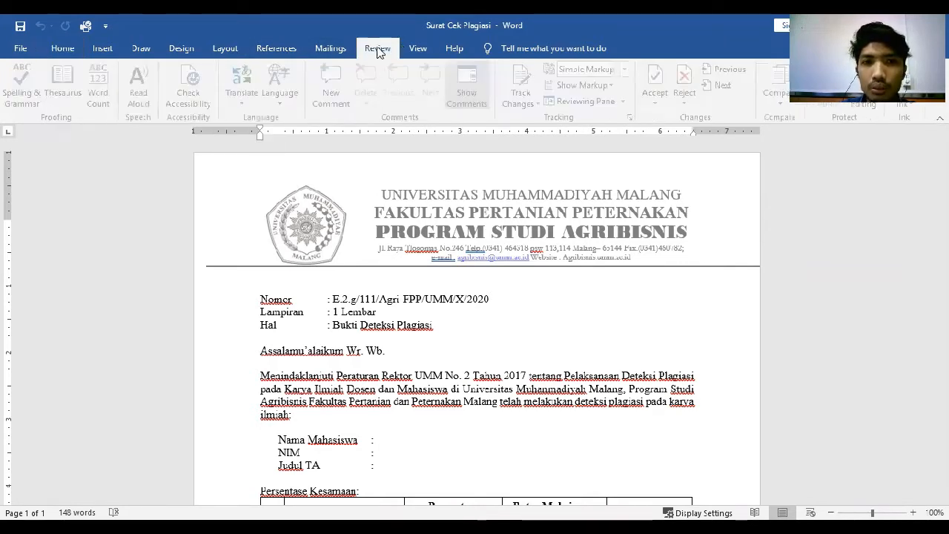
pyautogui.click(329, 49)
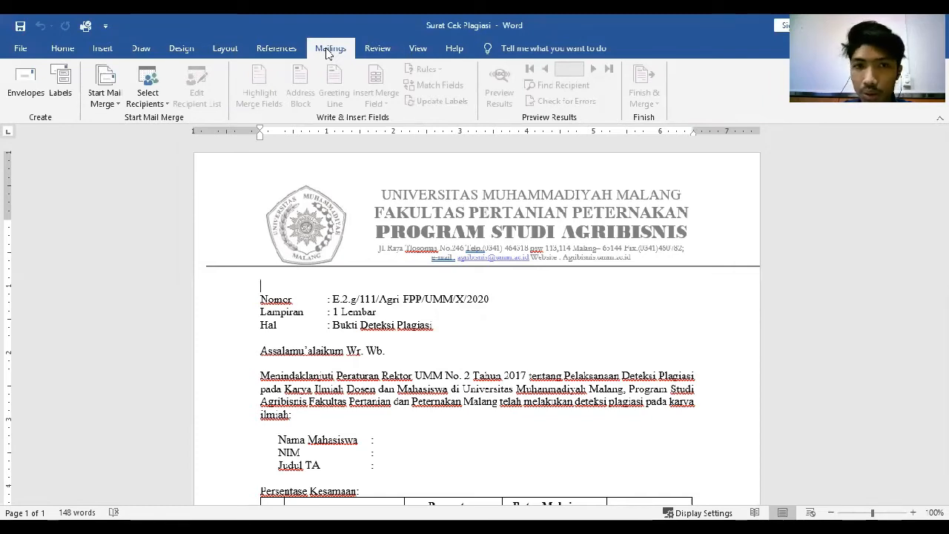
pyautogui.scroll(-3, 378, 260)
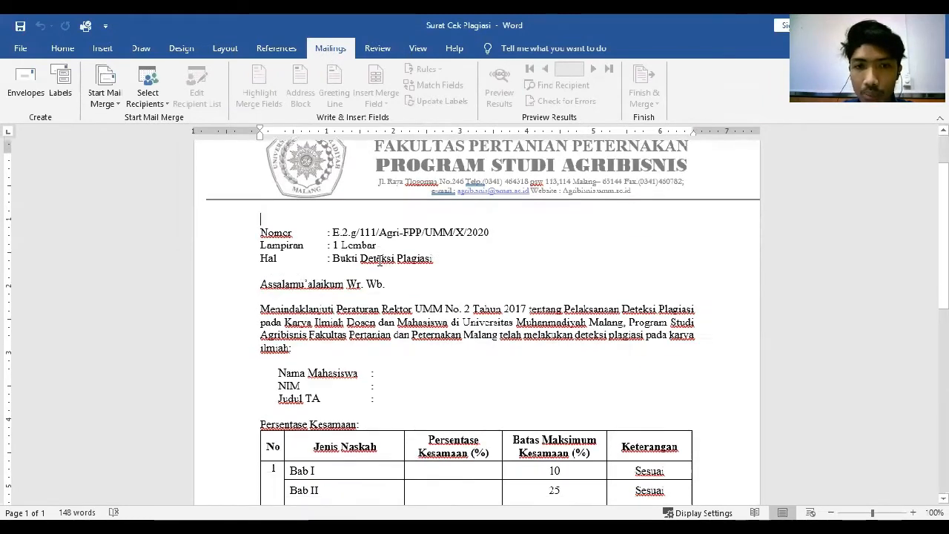
pyautogui.scroll(-1, 378, 261)
pyautogui.click(377, 306)
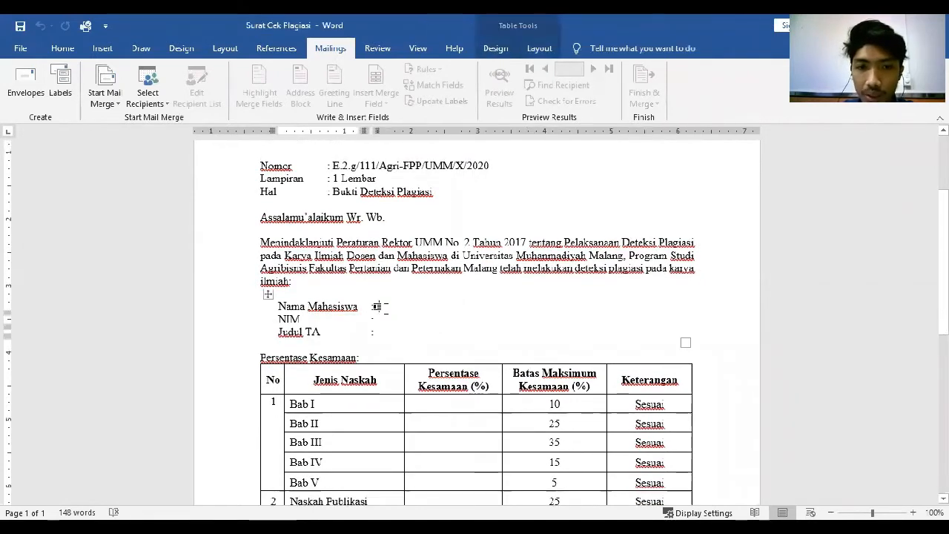
pyautogui.scroll(3, 382, 306)
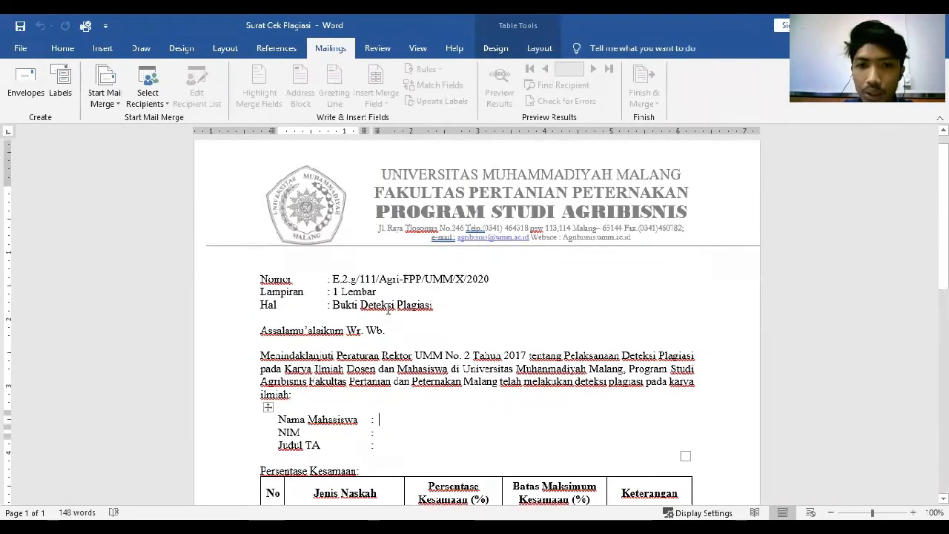
pyautogui.scroll(-2, 388, 308)
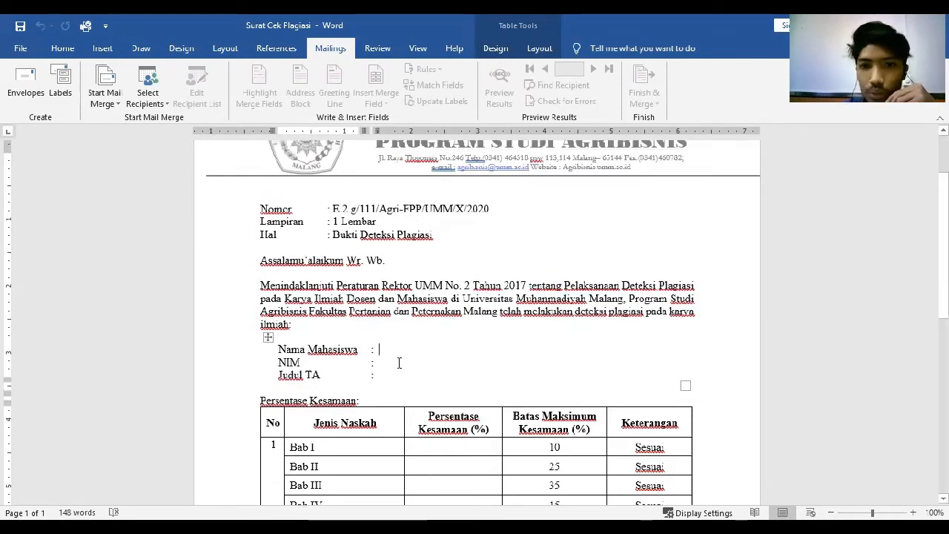
pyautogui.scroll(3, 408, 359)
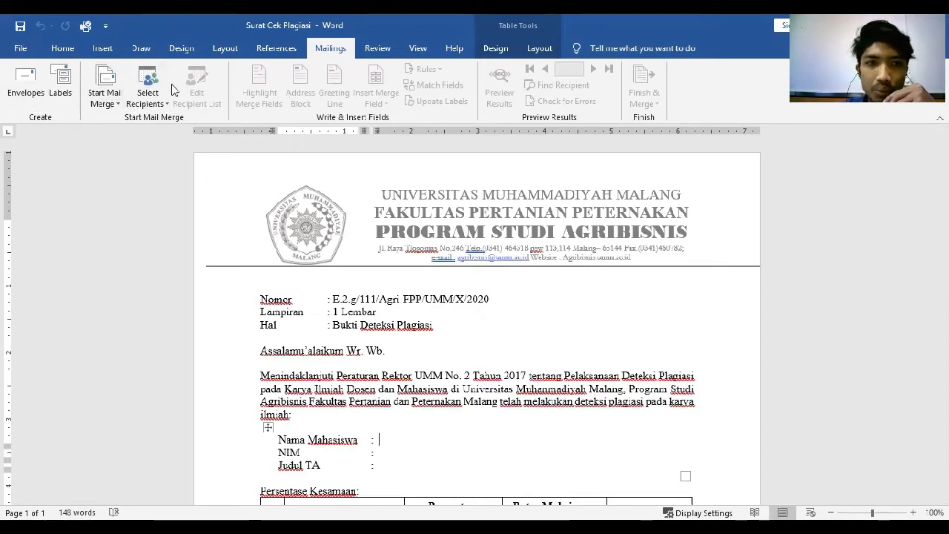
# View the available mail merge document types and read through the whole letter down to its end.
pyautogui.click(115, 105)
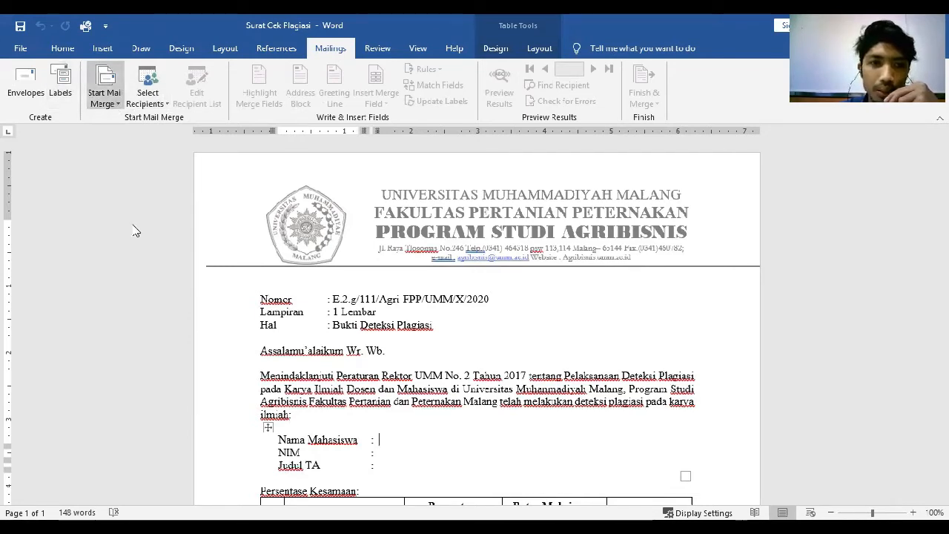
pyautogui.click(271, 304)
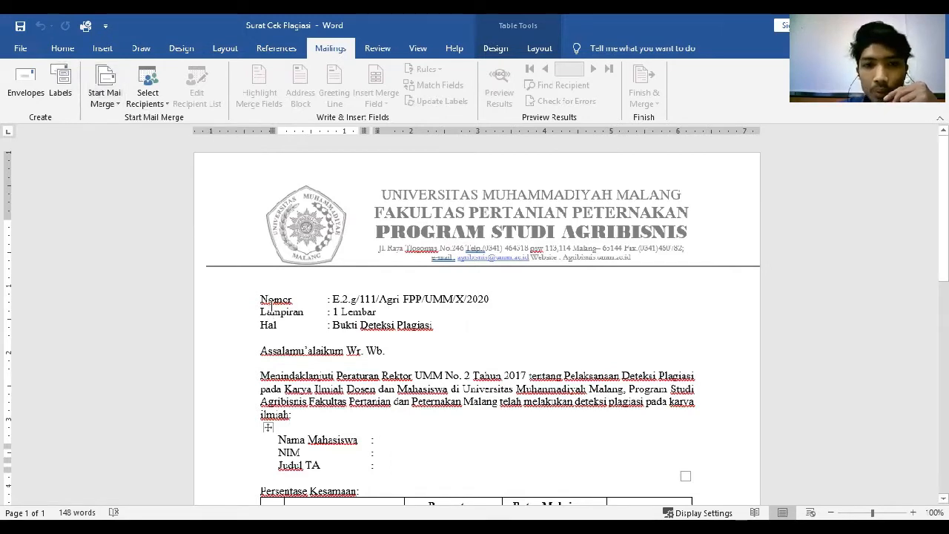
pyautogui.scroll(-1, 281, 304)
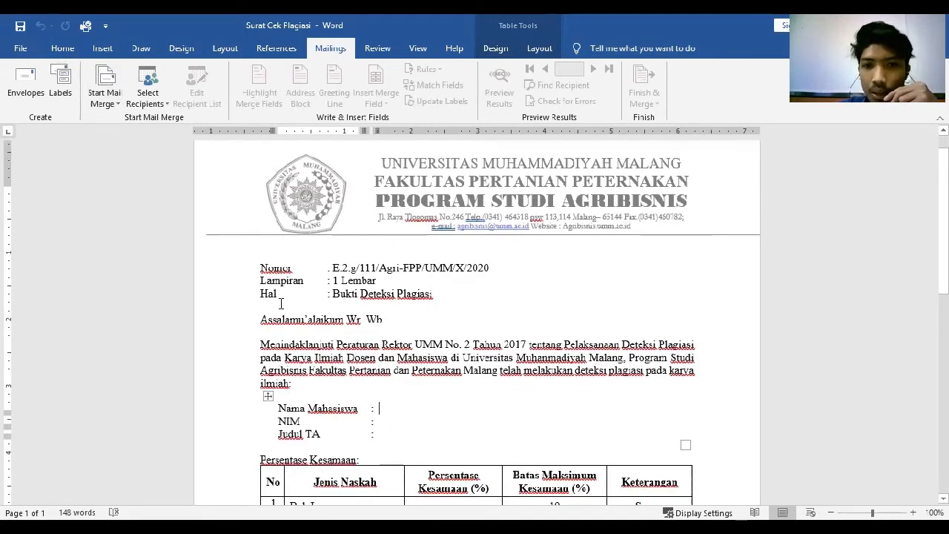
pyautogui.scroll(1, 281, 304)
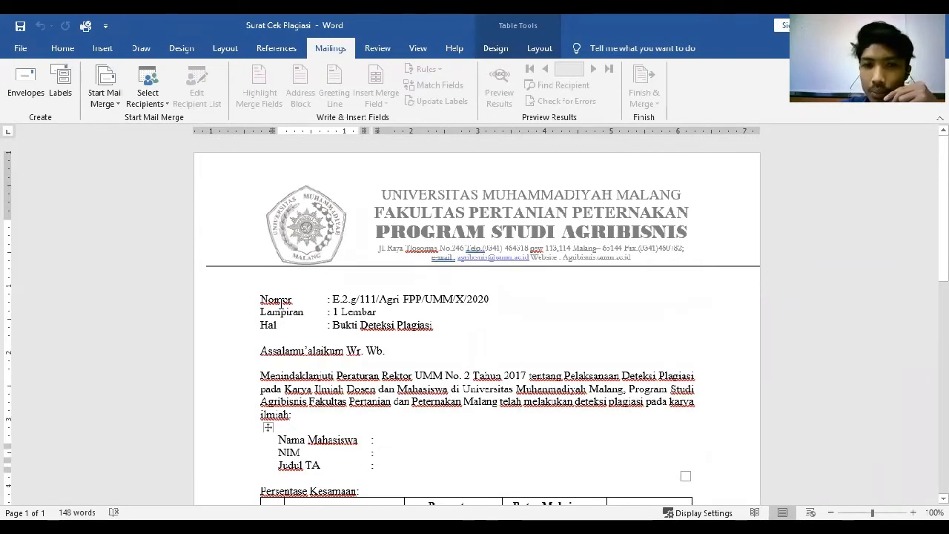
pyautogui.scroll(-5, 281, 304)
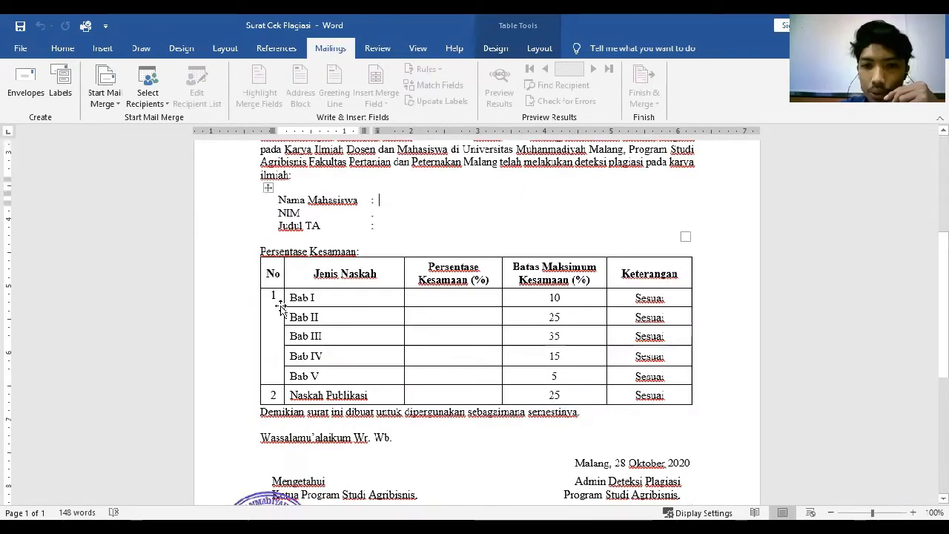
pyautogui.scroll(-9, 283, 304)
pyautogui.scroll(14, 284, 303)
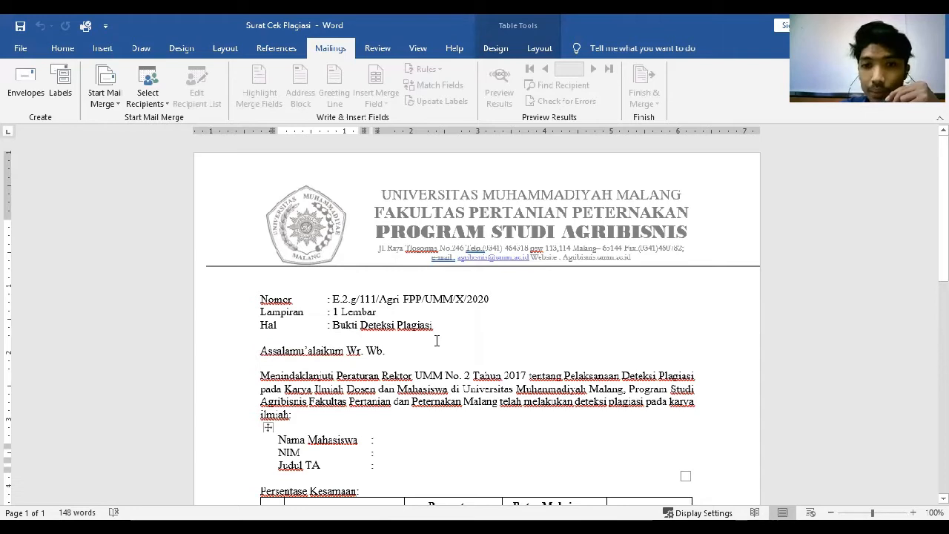
pyautogui.scroll(-2, 313, 245)
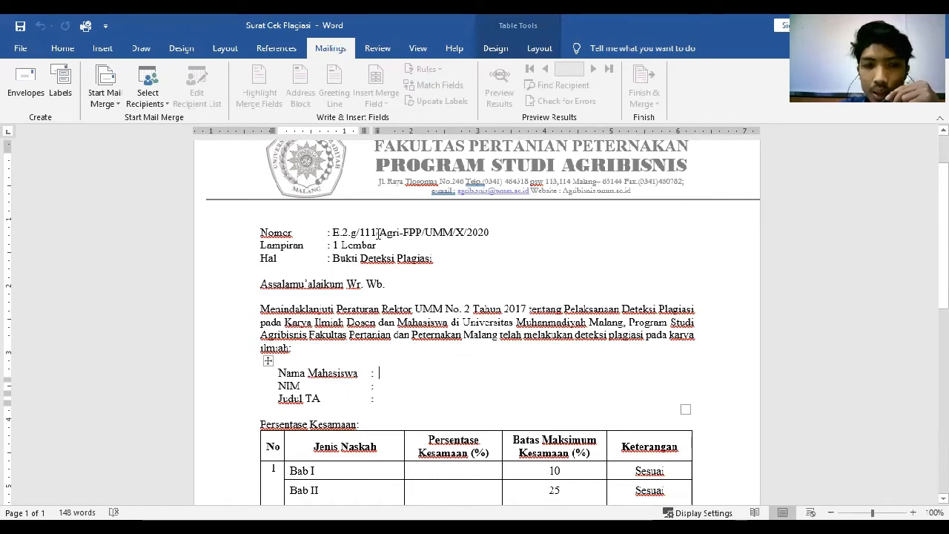
# Examine the serial number and month/year parts of the letter number and the empty Nama Mahasiswa, NIM and Judul TA fields.
pyautogui.click(366, 232)
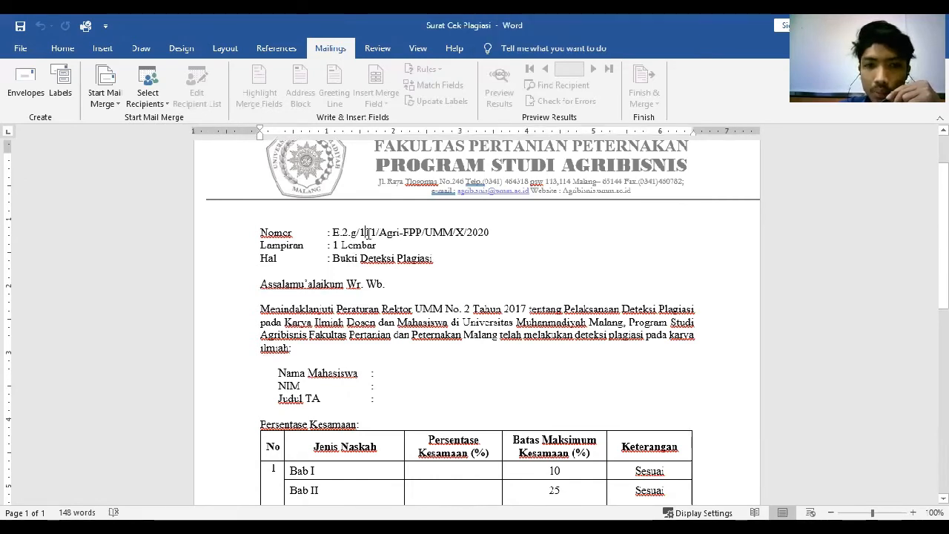
pyautogui.doubleClick(367, 235)
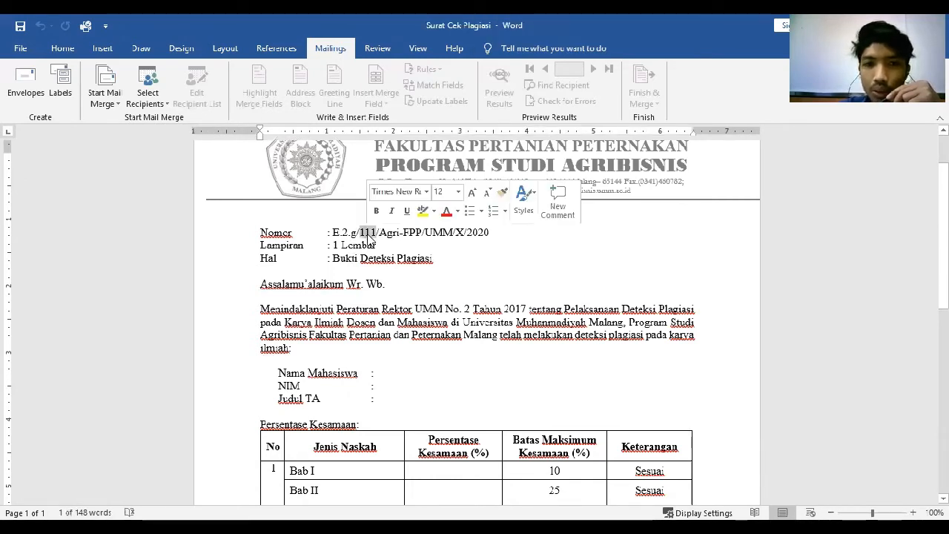
pyautogui.click(456, 232)
pyautogui.keyDown('shift'); pyautogui.click(487, 233); pyautogui.keyUp('shift')
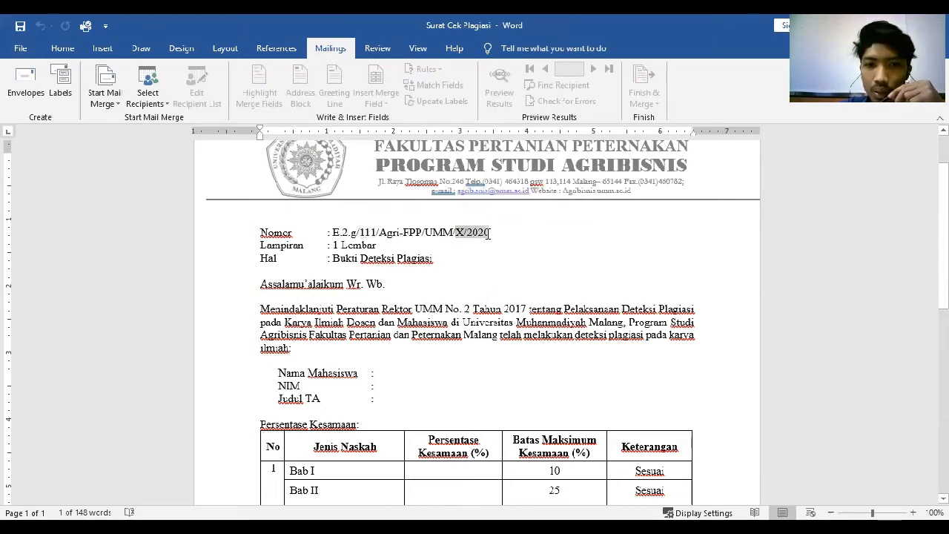
pyautogui.scroll(-2, 461, 275)
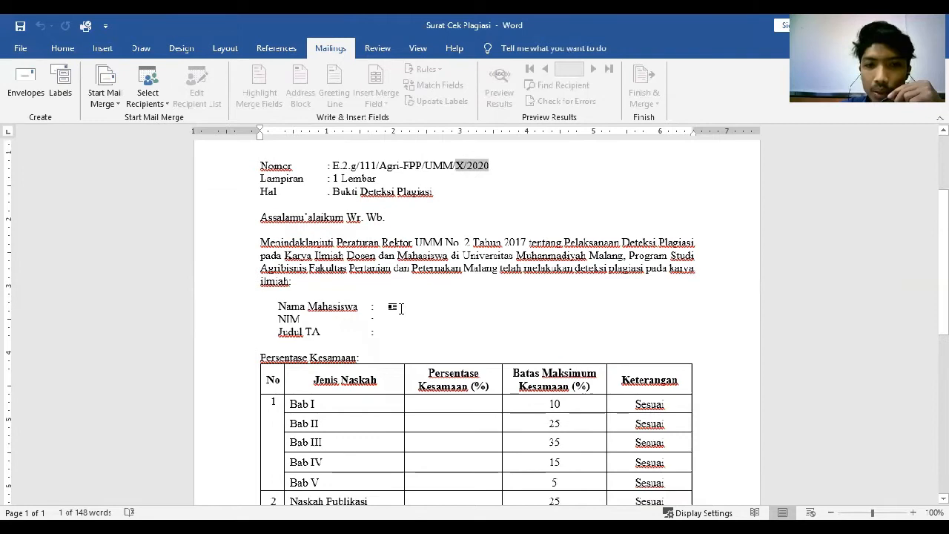
pyautogui.click(384, 319)
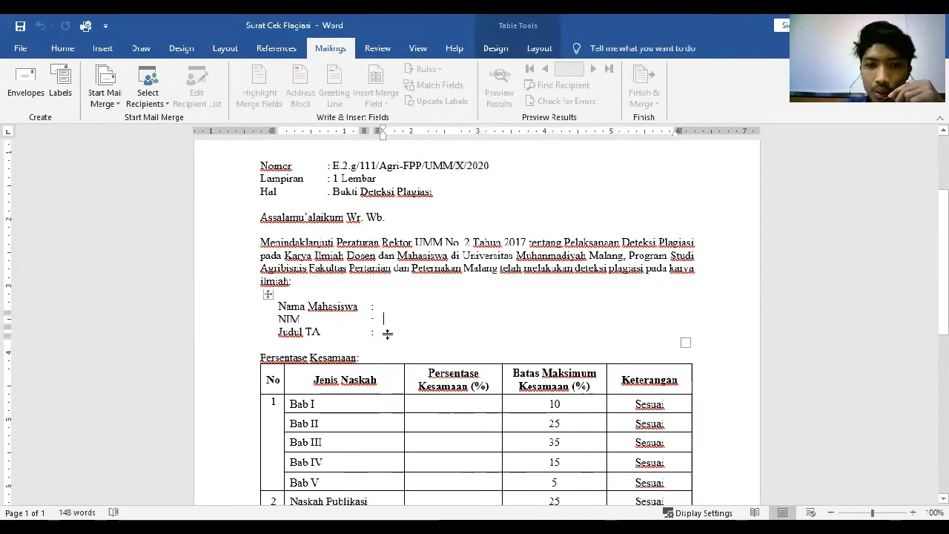
pyautogui.click(376, 333)
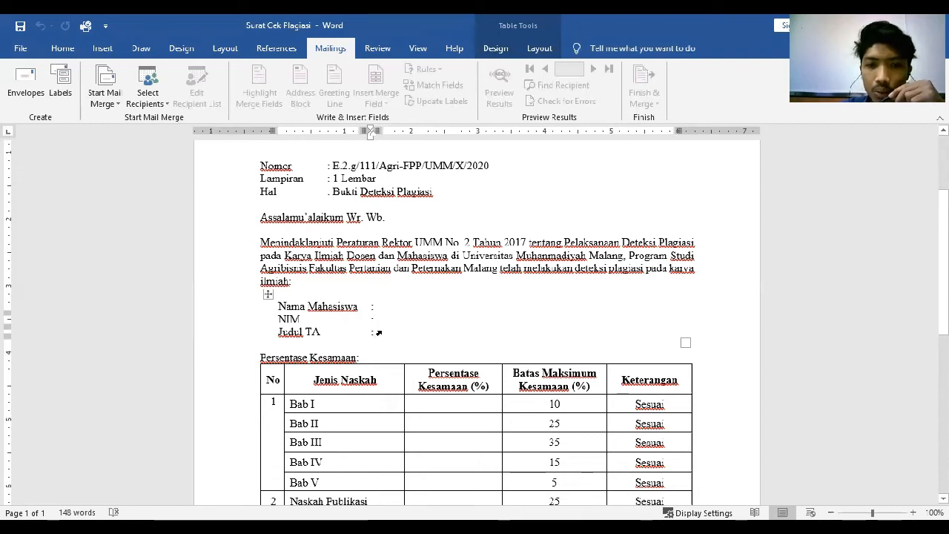
# Examine the Persentase Kesamaan cells for Bab I to Bab V and Naskah Publikasi, plus the date and signature block.
pyautogui.scroll(-1, 376, 331)
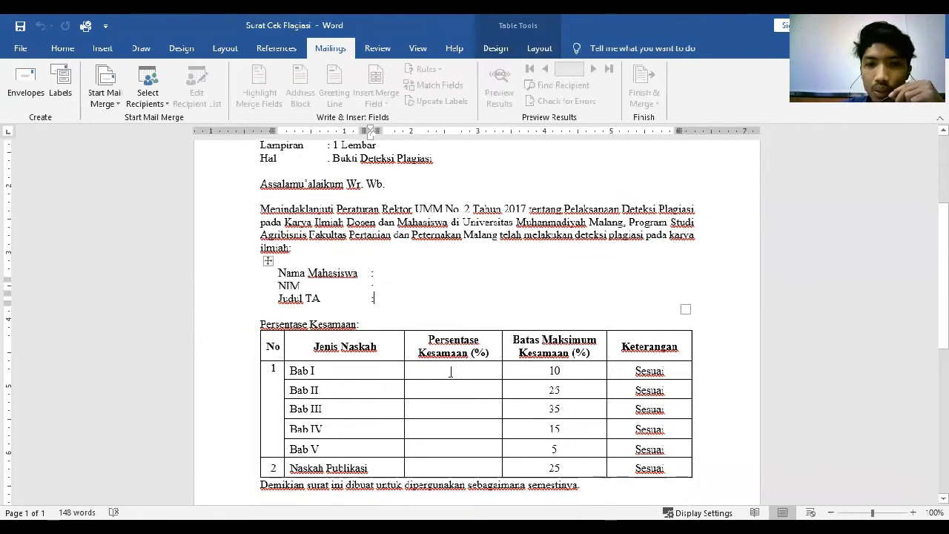
pyautogui.click(451, 371)
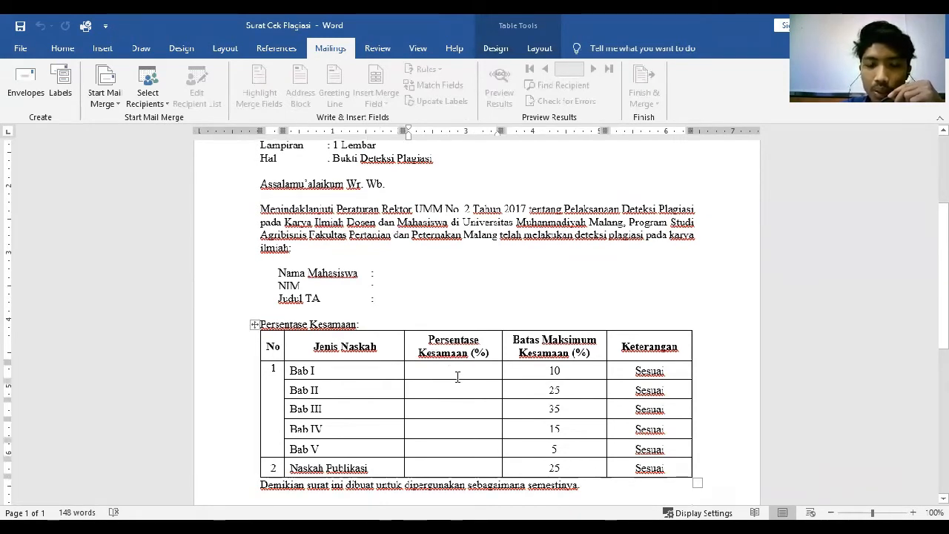
pyautogui.click(455, 390)
pyautogui.click(457, 409)
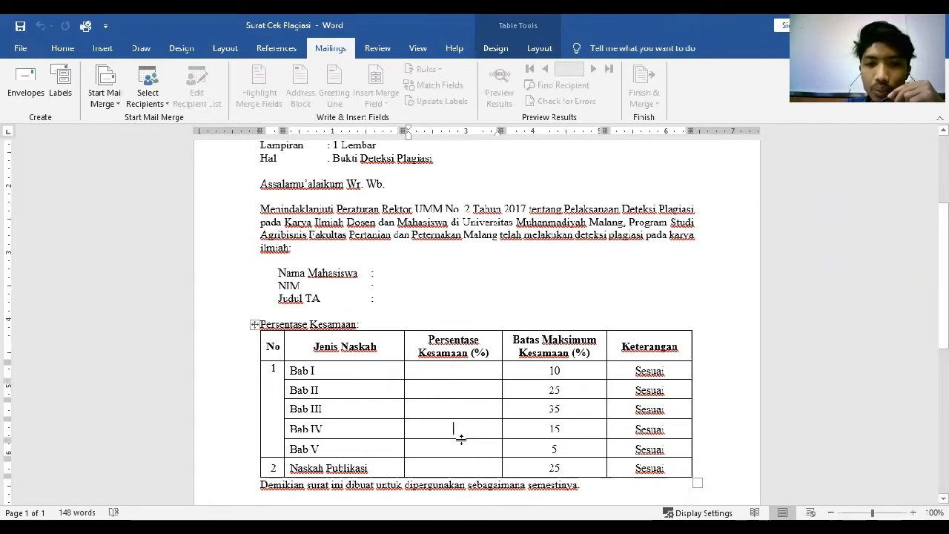
pyautogui.scroll(-6, 468, 458)
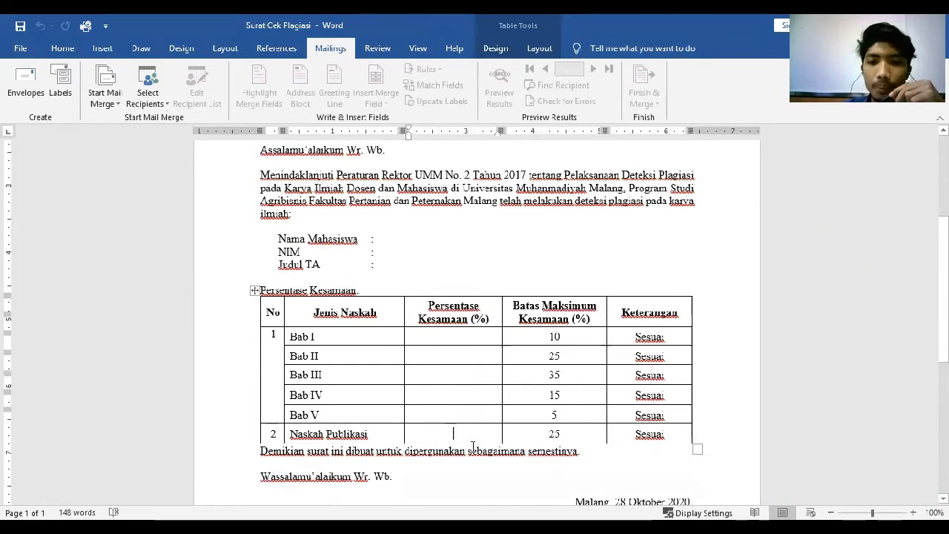
pyautogui.scroll(-4, 472, 428)
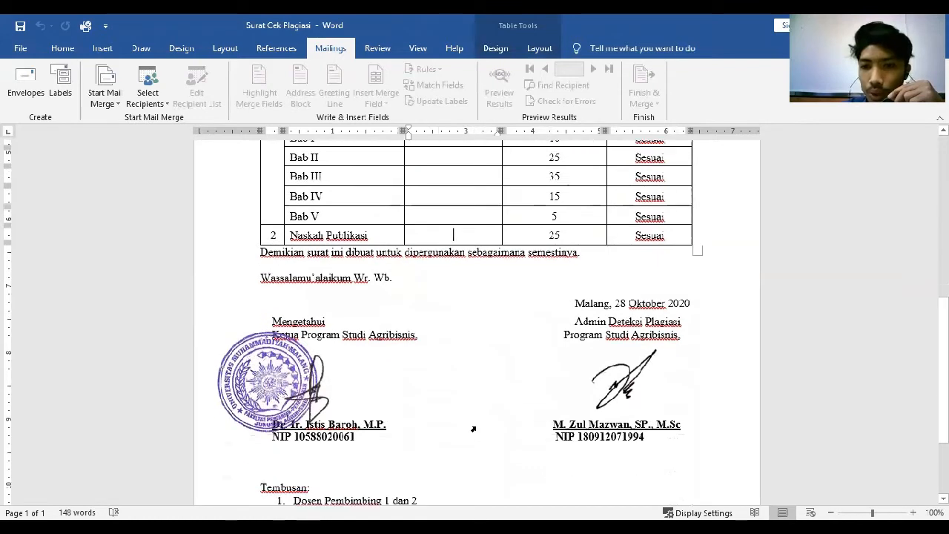
pyautogui.scroll(6, 474, 428)
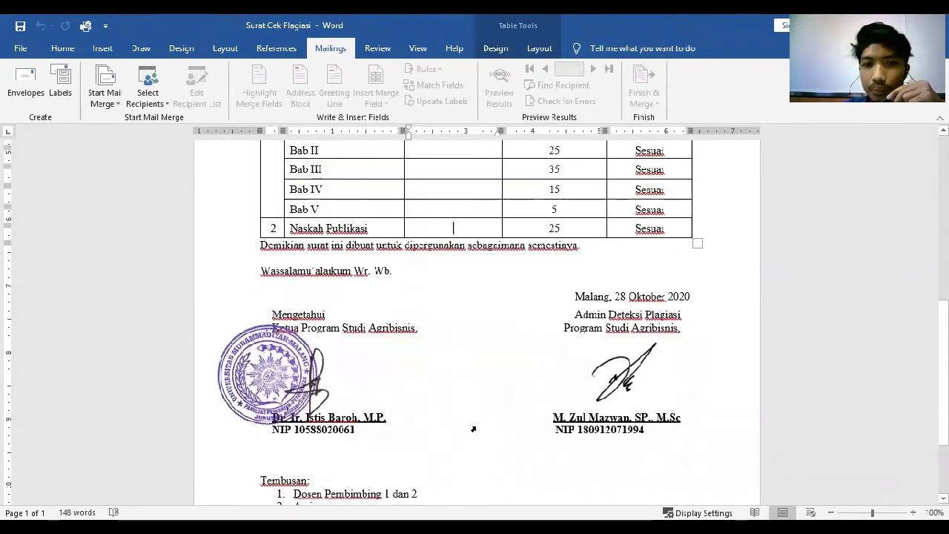
pyautogui.moveTo(621, 401); pyautogui.dragTo(682, 402)
pyautogui.click(589, 361)
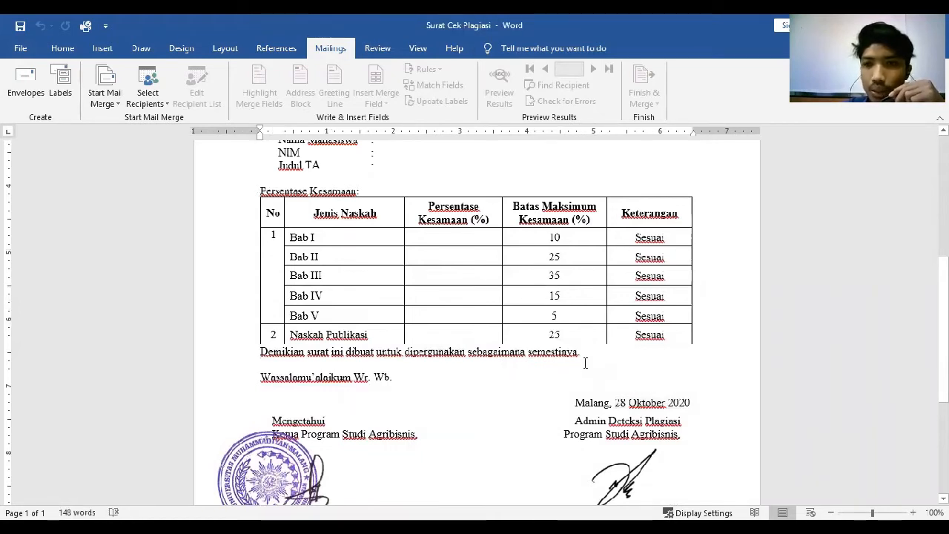
# Review the student detail fields and the empty similarity percentage column once more from the start of the letter.
pyautogui.scroll(9, 585, 362)
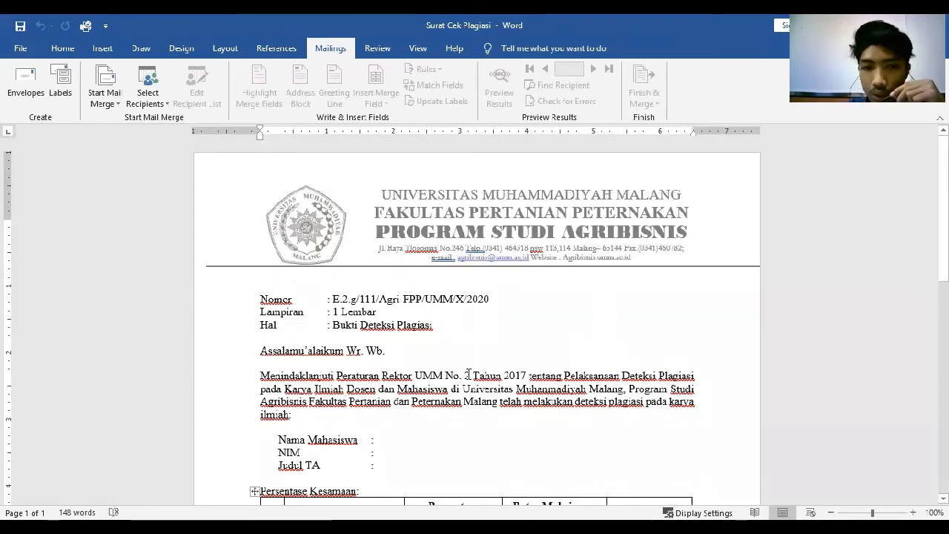
pyautogui.scroll(-1, 440, 415)
pyautogui.click(400, 407)
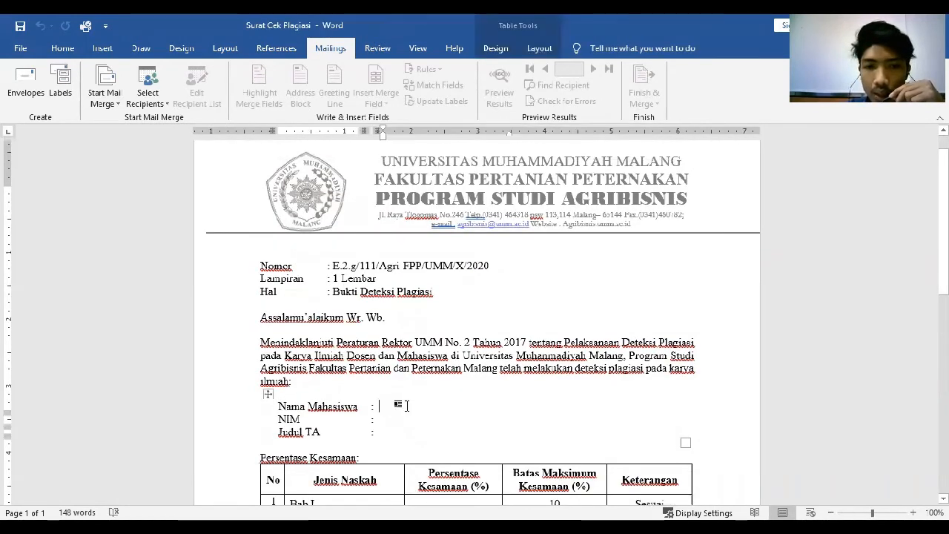
pyautogui.scroll(-1, 398, 408)
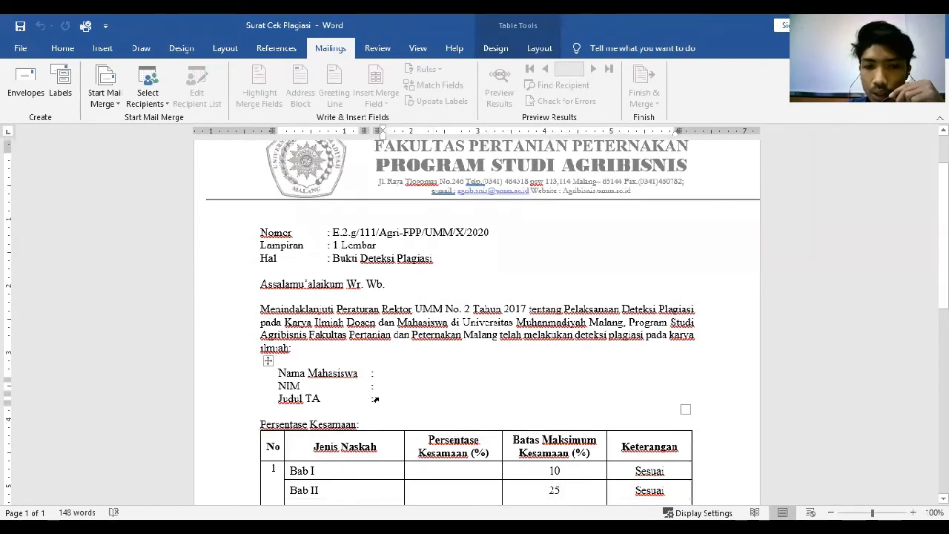
pyautogui.scroll(-2, 455, 401)
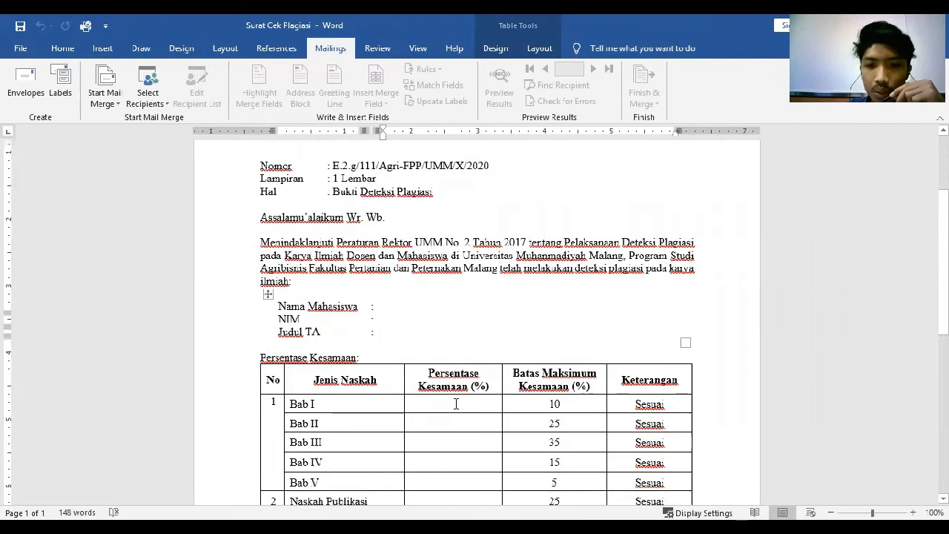
pyautogui.click(456, 403)
pyautogui.scroll(-1, 456, 403)
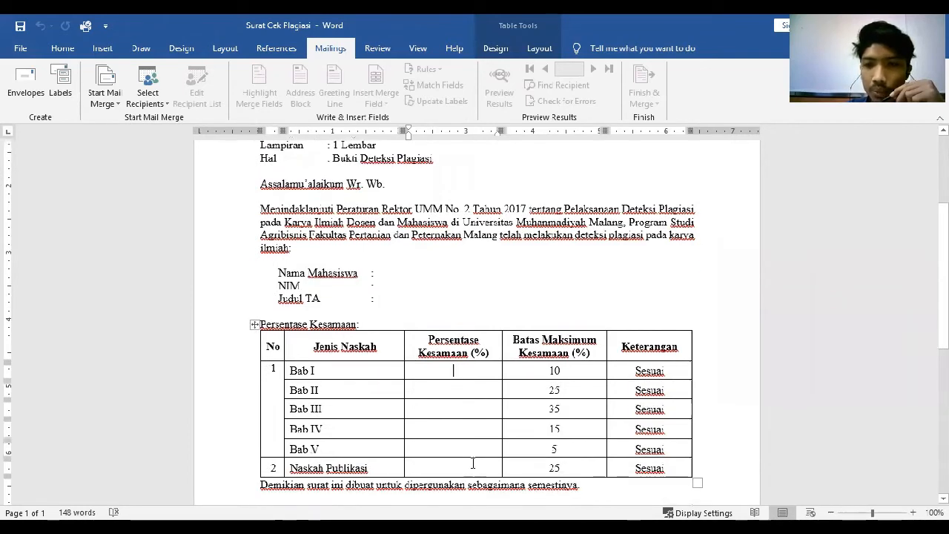
pyautogui.scroll(2, 503, 403)
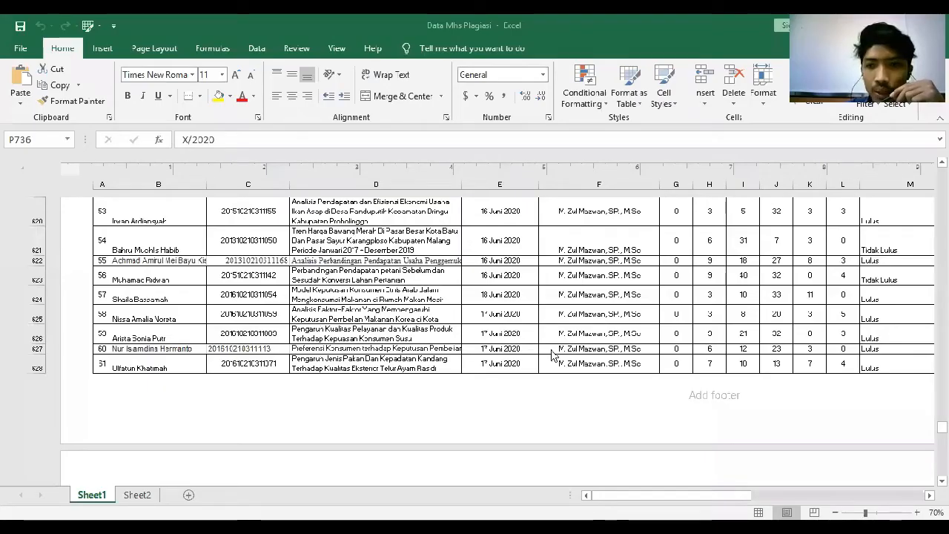
# Look through the student plagiarism records on Sheet1 of Data Mhs Plagiasi in Excel, around the WISUDA PERIODE II & III 2020 heading.
pyautogui.scroll(5, 550, 356)
pyautogui.scroll(10, 551, 355)
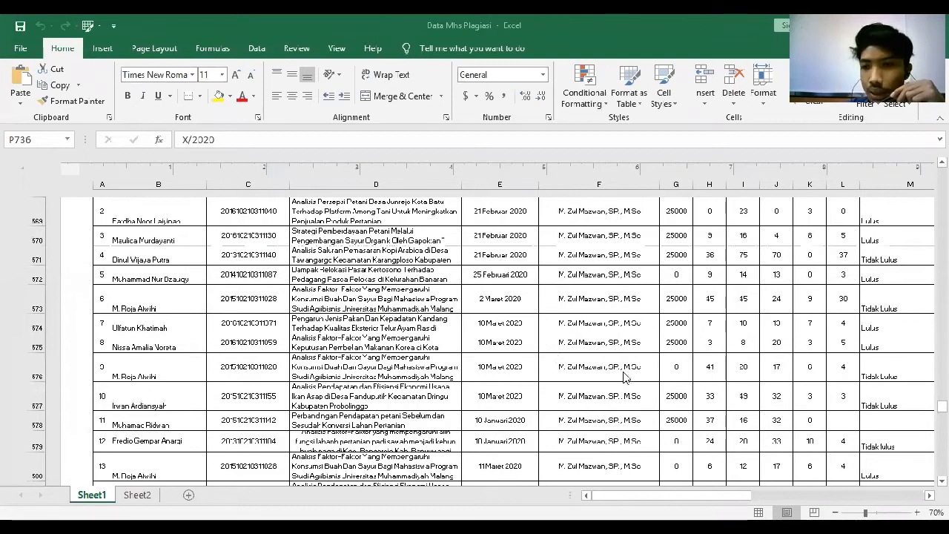
pyautogui.scroll(9, 571, 387)
pyautogui.scroll(-8, 403, 279)
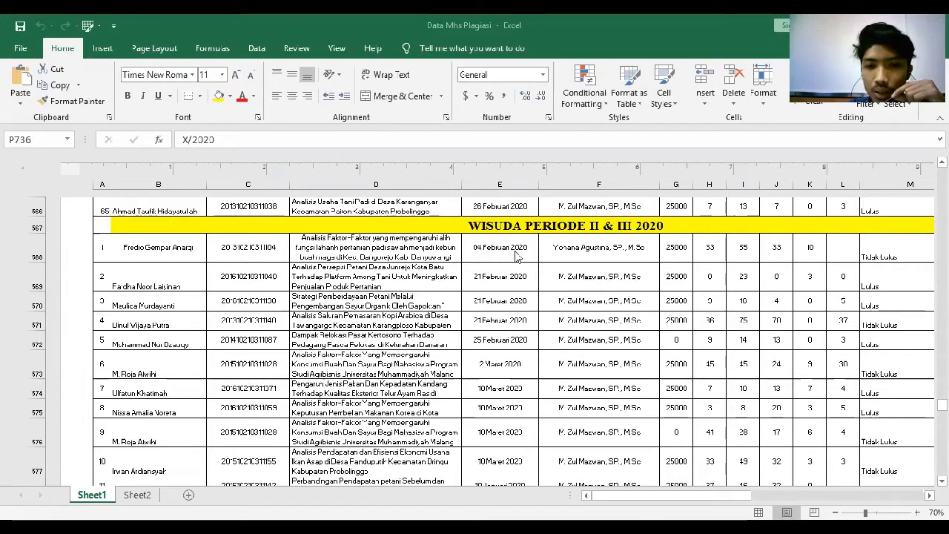
# Examine the check dates, checker names, chapter similarity percentages and pass results of the students listed under WISUDA PERIODE II & III 2020.
pyautogui.scroll(-1, 568, 282)
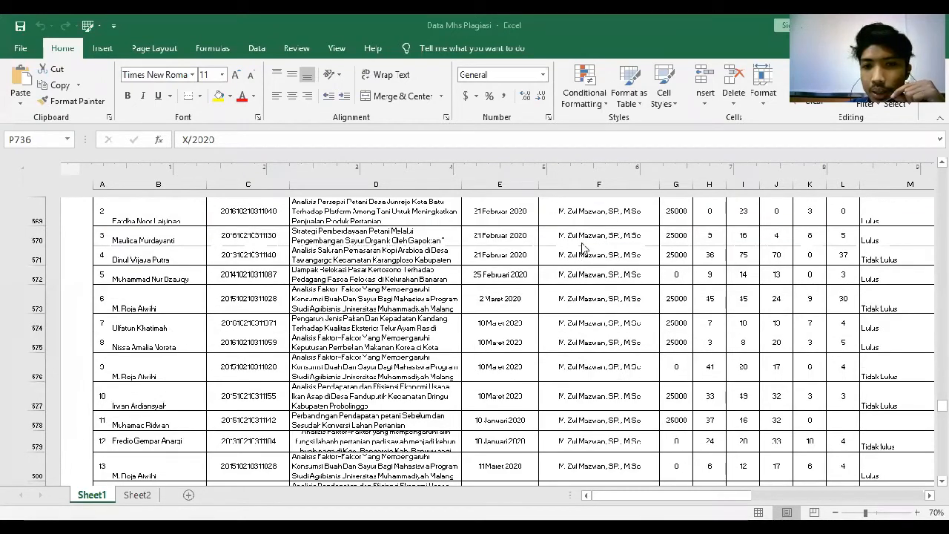
pyautogui.scroll(1, 586, 248)
pyautogui.scroll(-1, 630, 301)
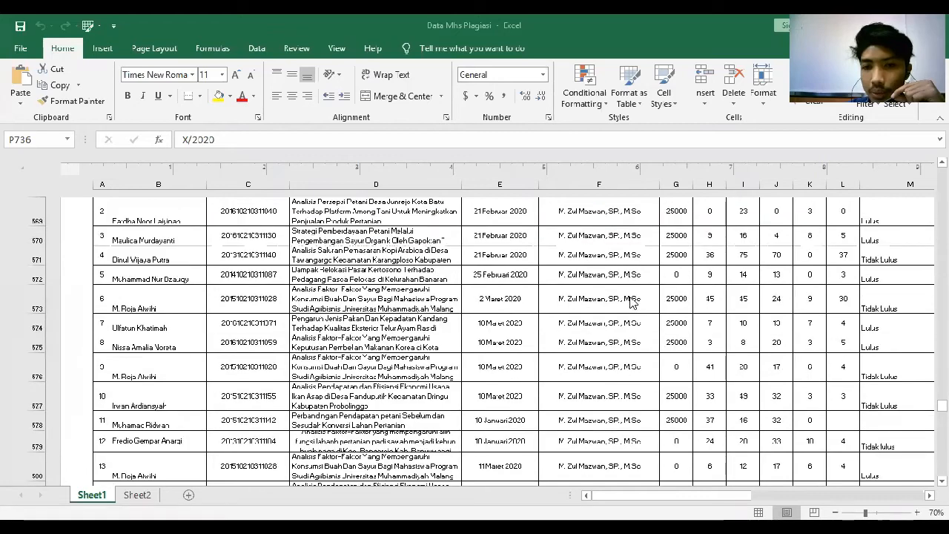
pyautogui.scroll(1, 662, 276)
pyautogui.scroll(-1, 683, 271)
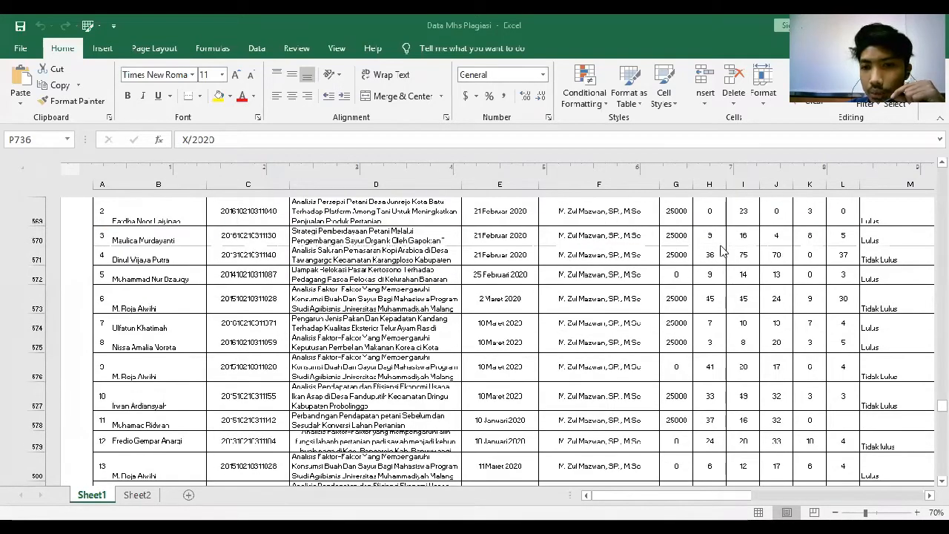
pyautogui.scroll(1, 723, 252)
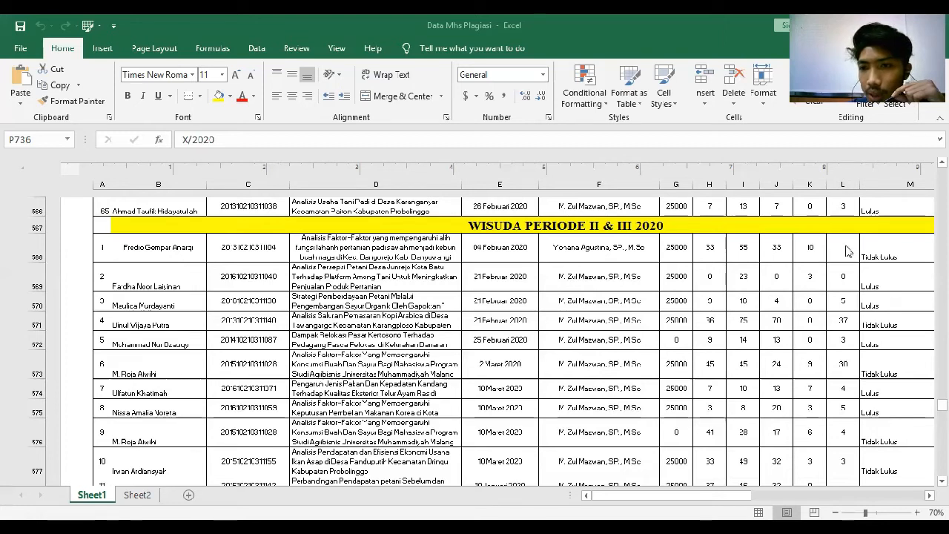
pyautogui.scroll(-2, 841, 260)
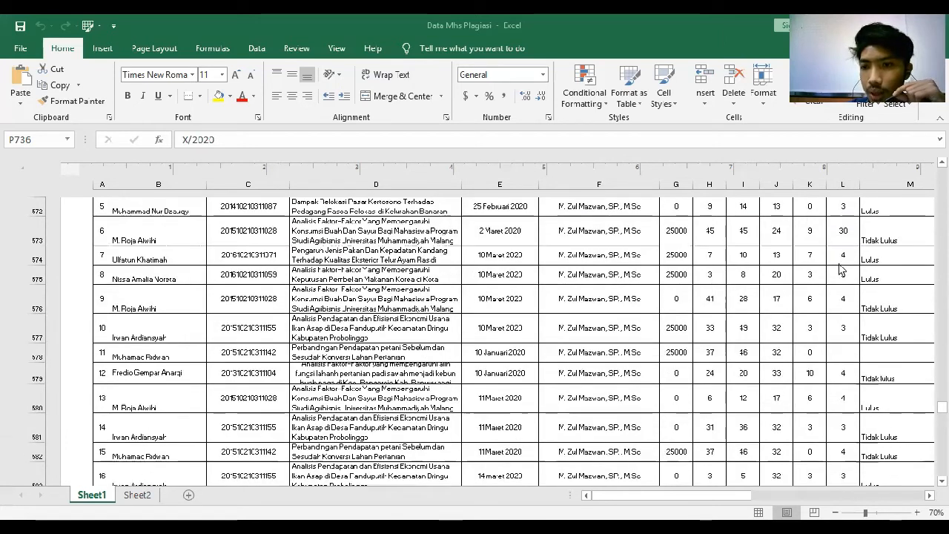
pyautogui.scroll(2, 840, 270)
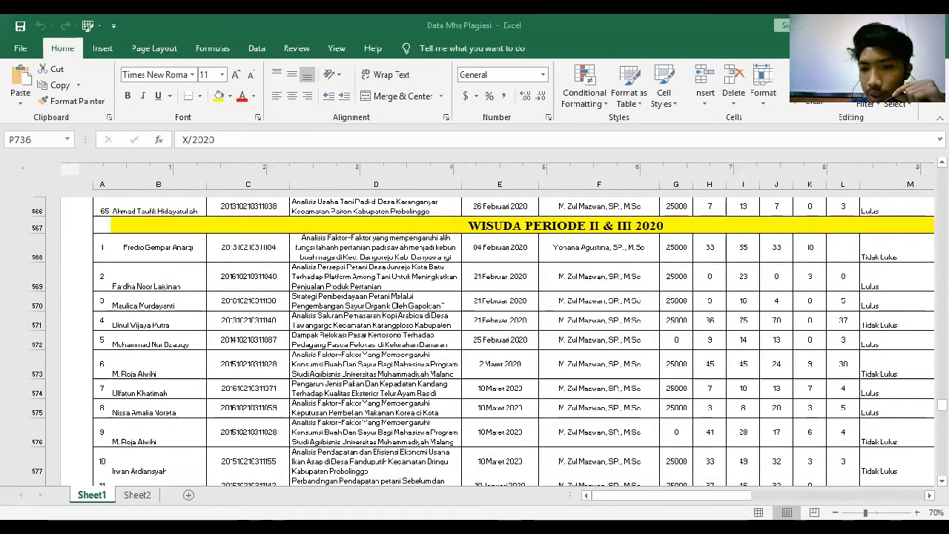
# Examine the result, letter number and month/year entries in columns M to P down to the July 2020 student records.
pyautogui.hscroll(5, 564, 275)
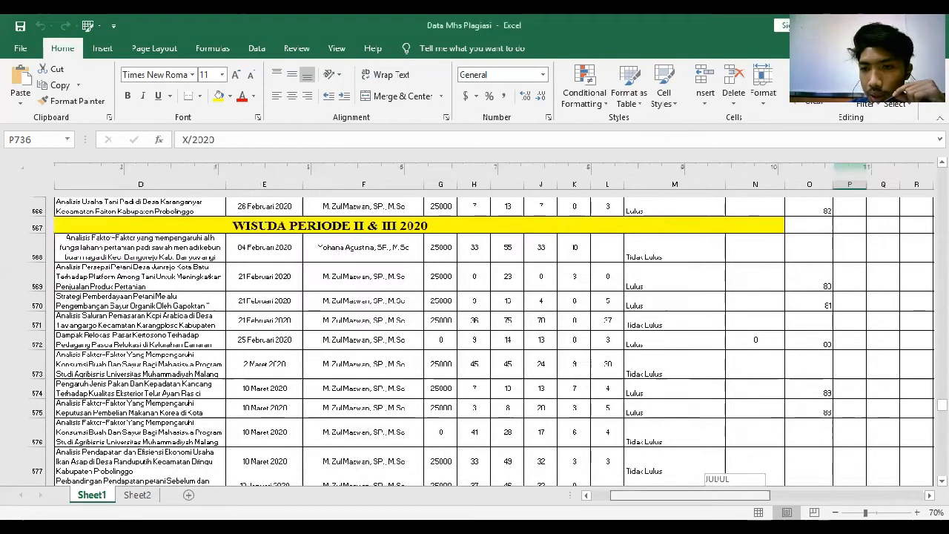
pyautogui.scroll(2, 536, 275)
pyautogui.scroll(-2, 508, 322)
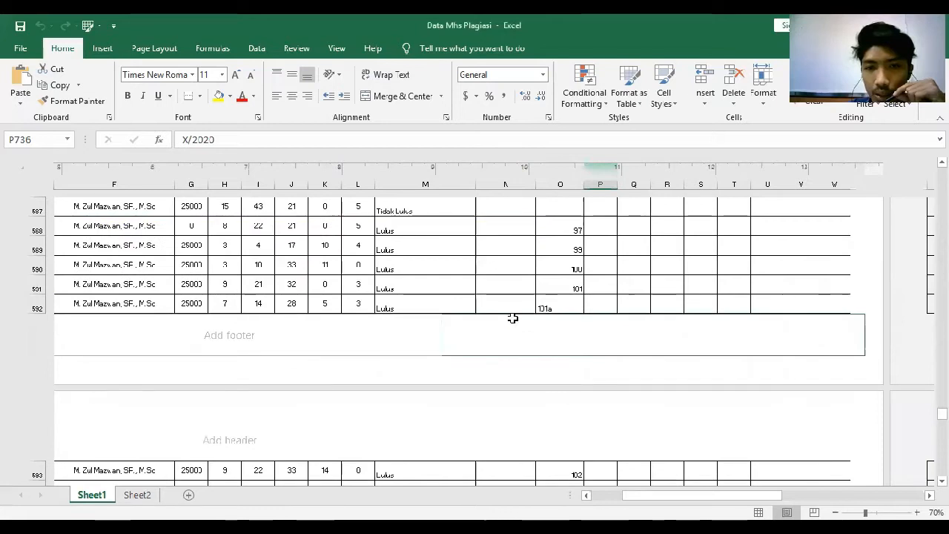
pyautogui.scroll(-5, 513, 319)
pyautogui.scroll(-5, 512, 327)
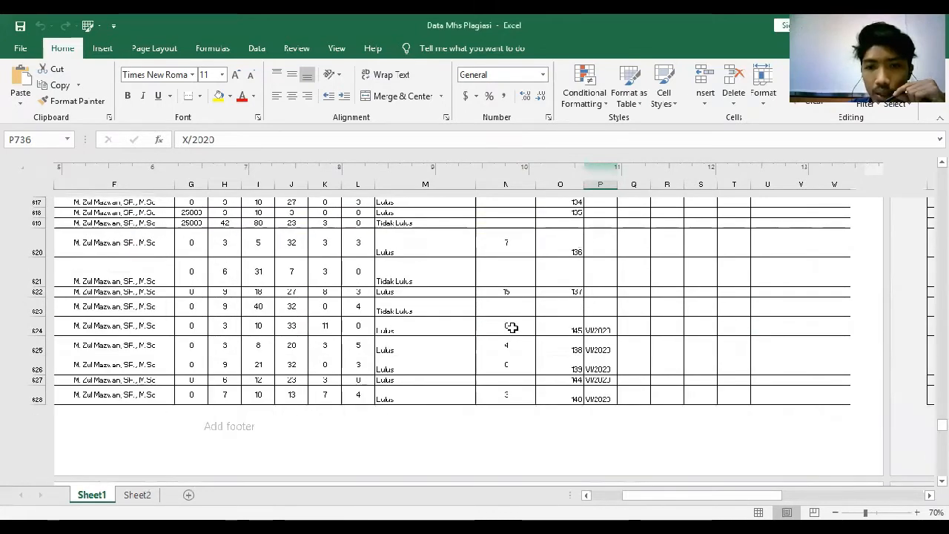
pyautogui.scroll(-3, 508, 330)
pyautogui.scroll(-5, 506, 333)
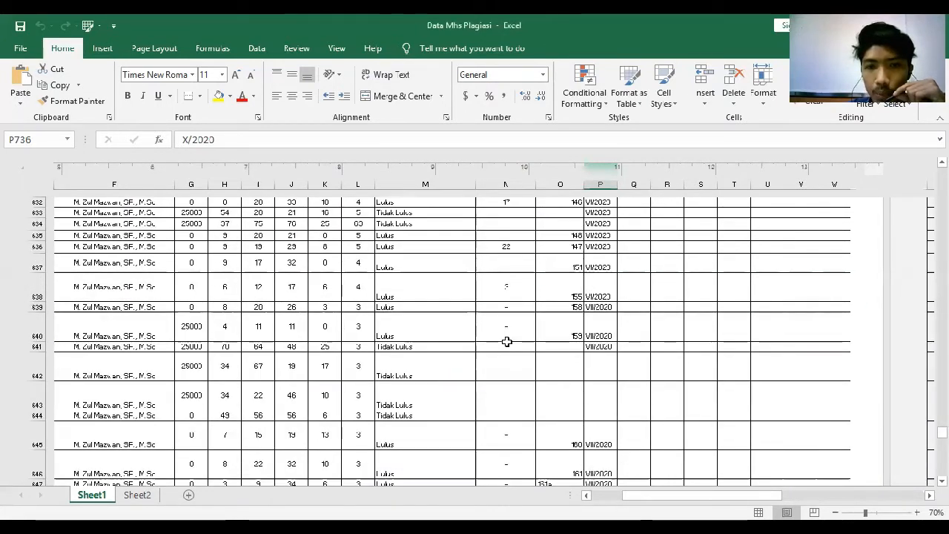
pyautogui.scroll(-2, 506, 345)
pyautogui.scroll(-3, 502, 356)
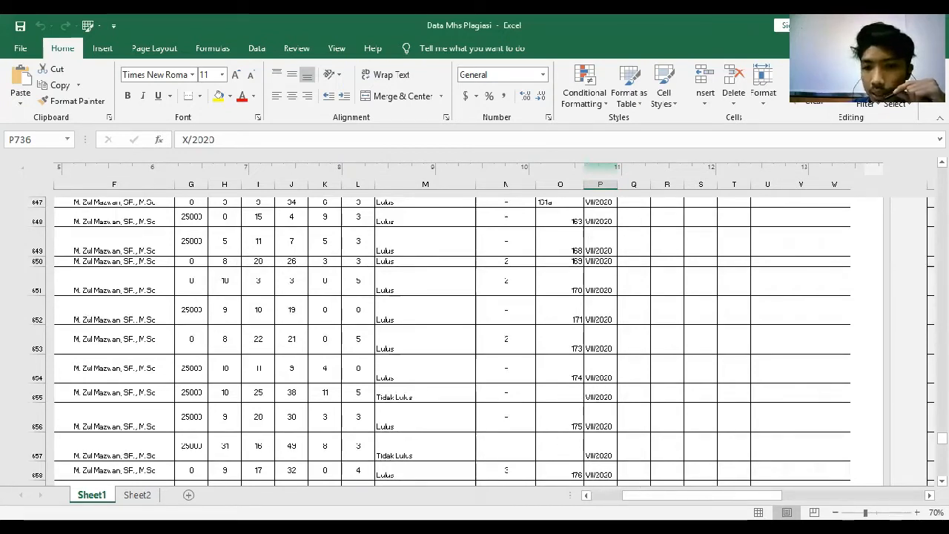
pyautogui.hscroll(-4, 489, 340)
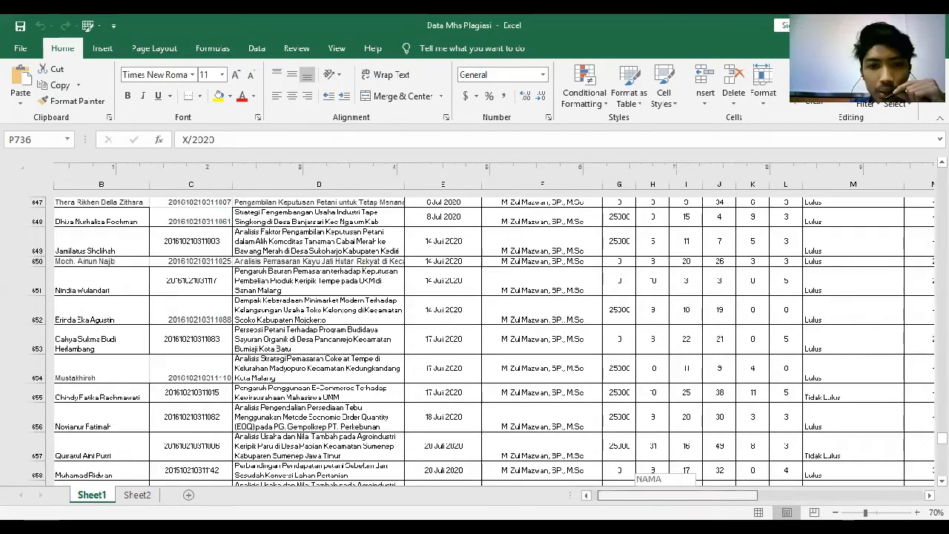
pyautogui.hscroll(-2, 489, 341)
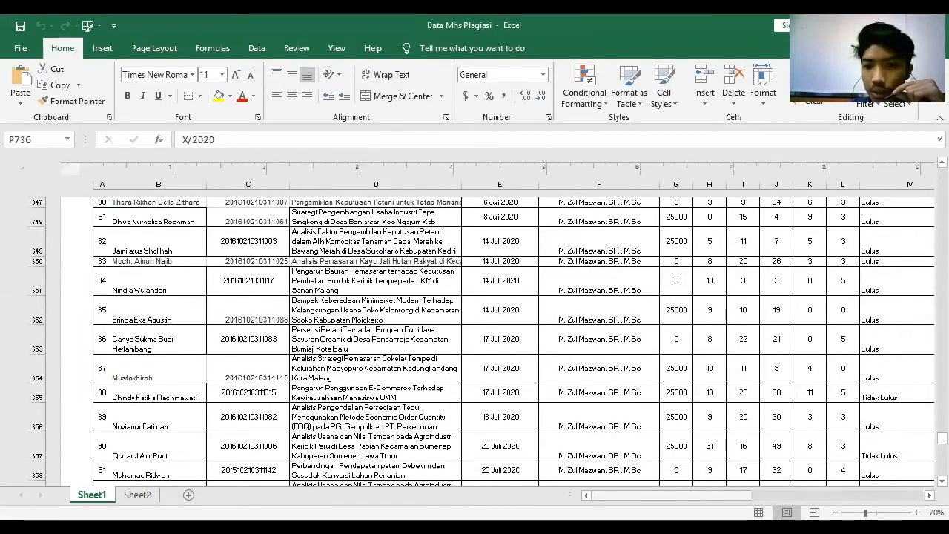
pyautogui.hscroll(4, 489, 341)
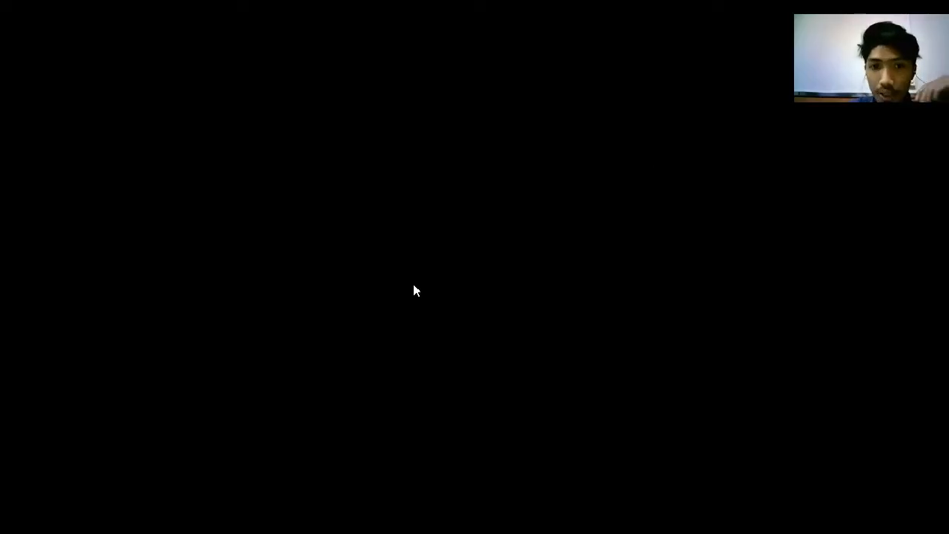
# Switch to Surat Cek Plagiasi in Word, start the step-by-step mail merge for Letters using the current document, and browse for an existing recipient list.
pyautogui.scroll(2, 430, 228)
pyautogui.scroll(1, 428, 229)
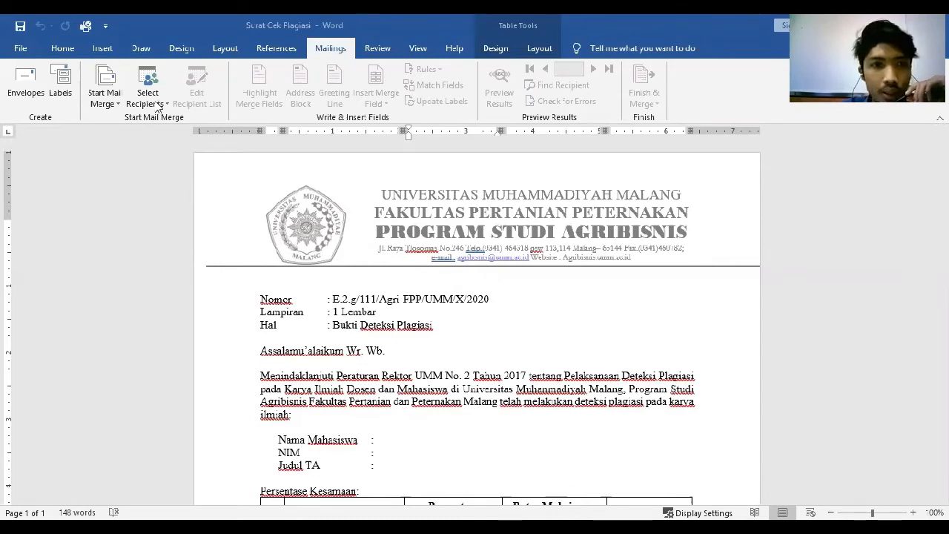
pyautogui.click(117, 105)
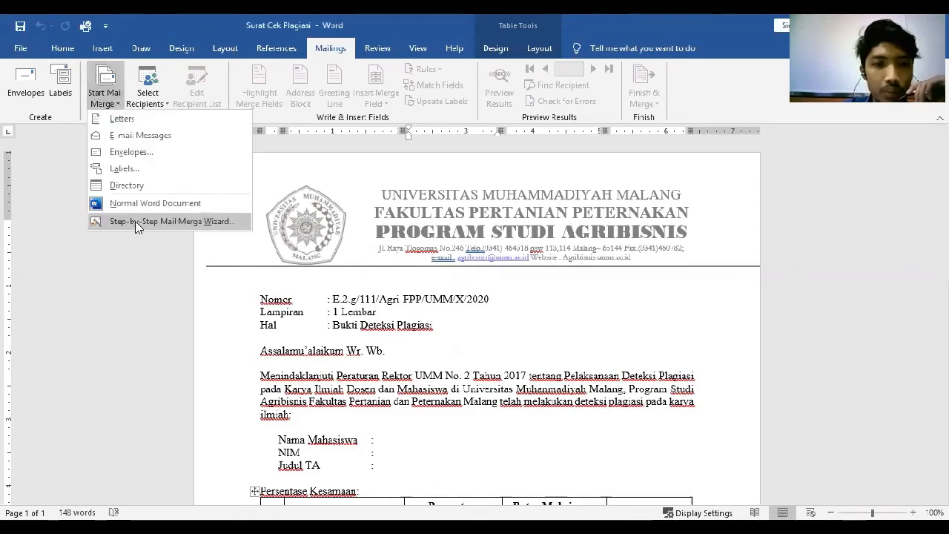
pyautogui.click(137, 224)
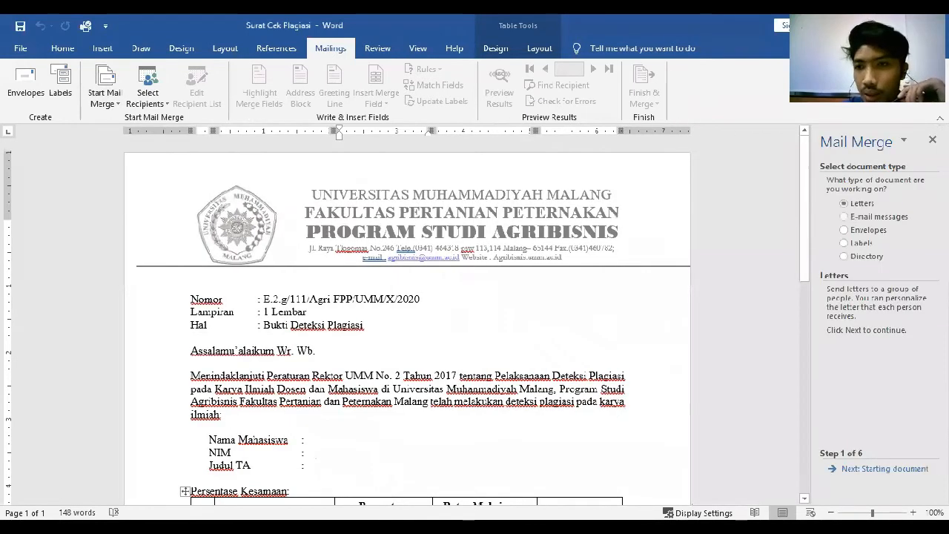
pyautogui.click(875, 470)
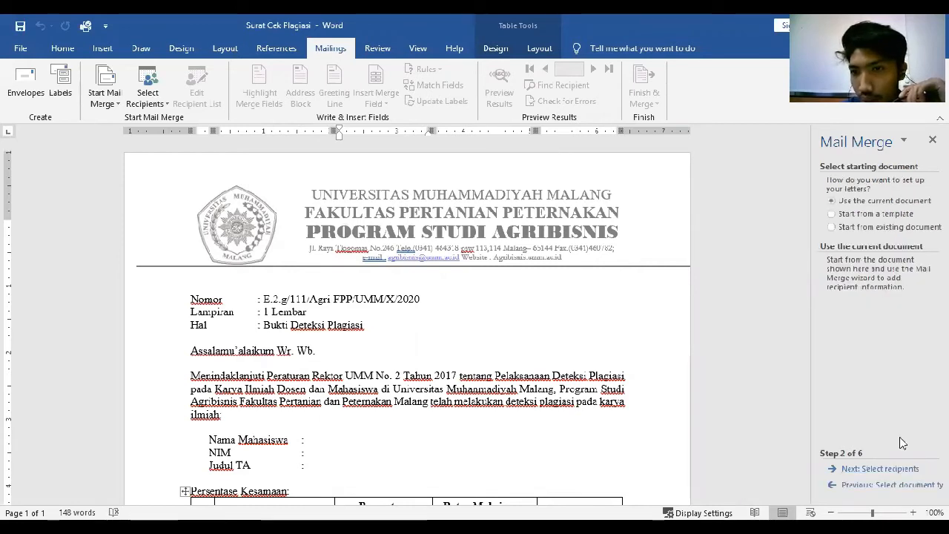
pyautogui.click(883, 471)
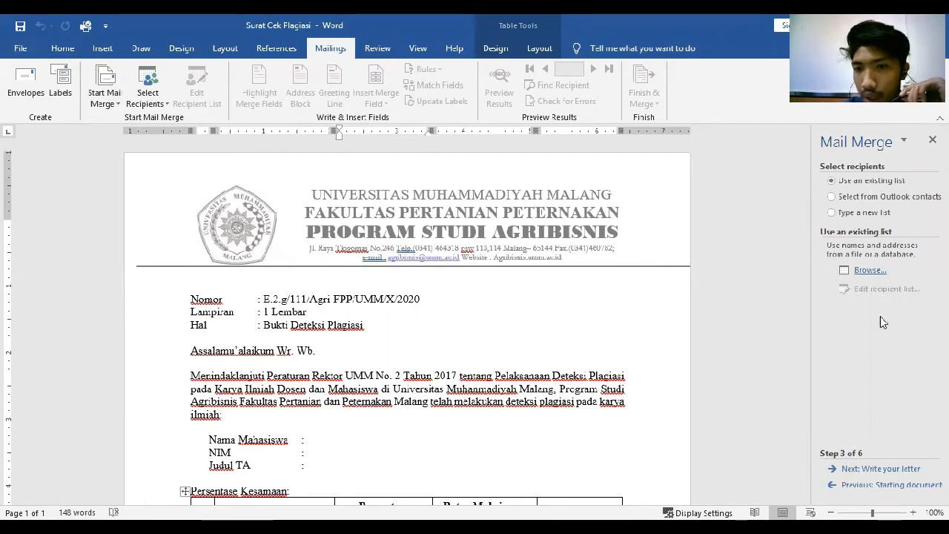
pyautogui.click(871, 270)
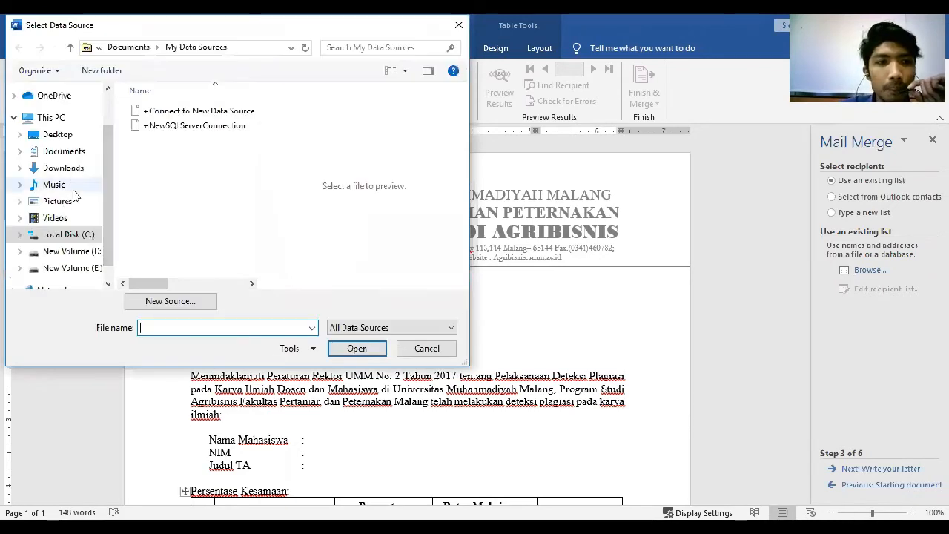
pyautogui.click(63, 200)
pyautogui.scroll(-10, 223, 161)
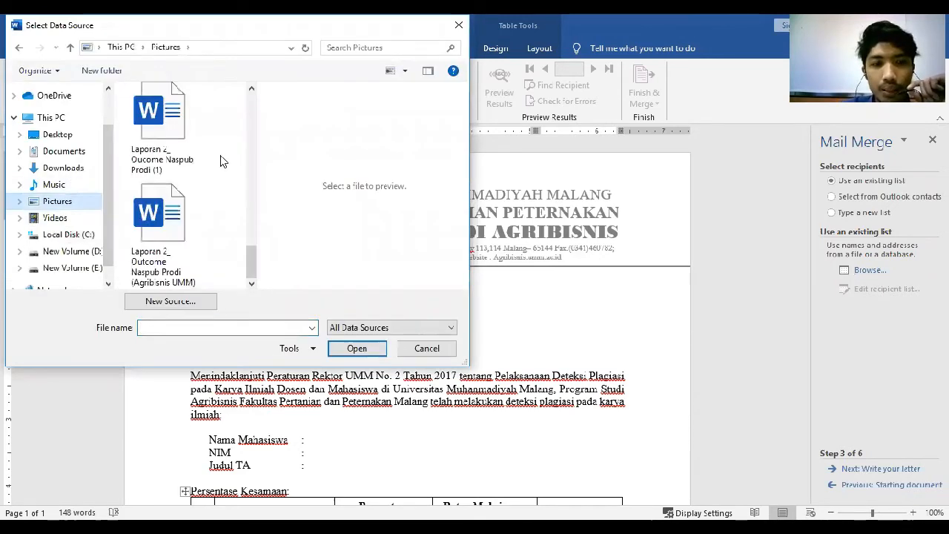
pyautogui.scroll(1, 224, 166)
pyautogui.scroll(3, 94, 204)
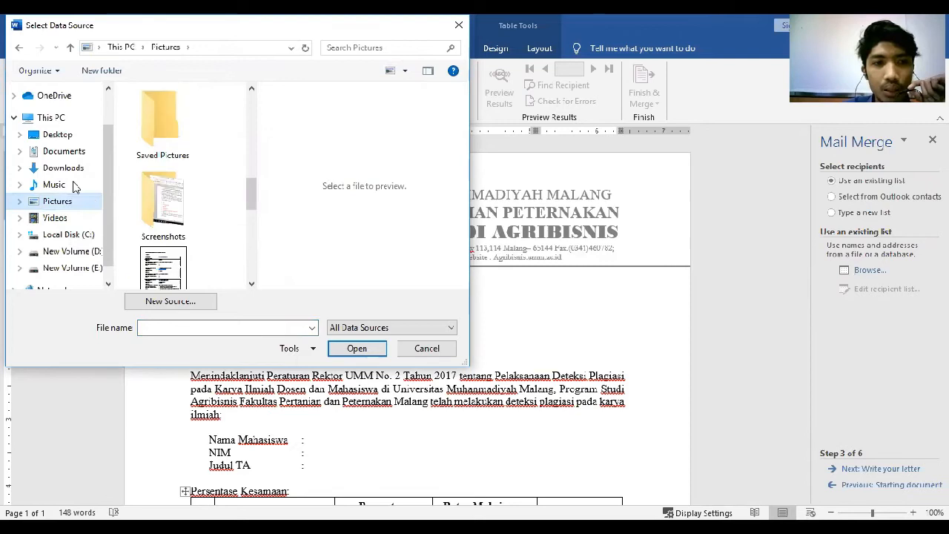
# Load the Data Mhs Plagiasi workbook from the Music folder as data source and choose the Sheet1$ table.
pyautogui.click(53, 184)
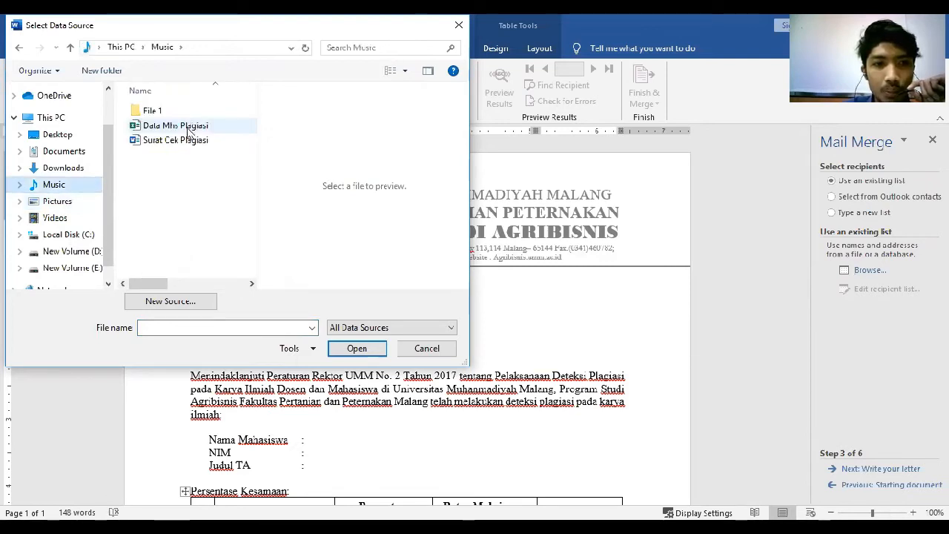
pyautogui.click(188, 127)
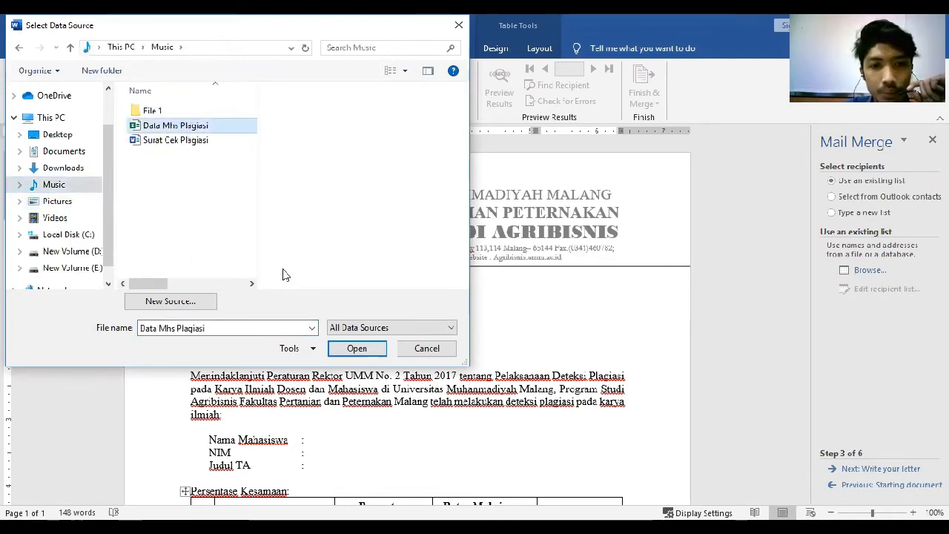
pyautogui.click(358, 353)
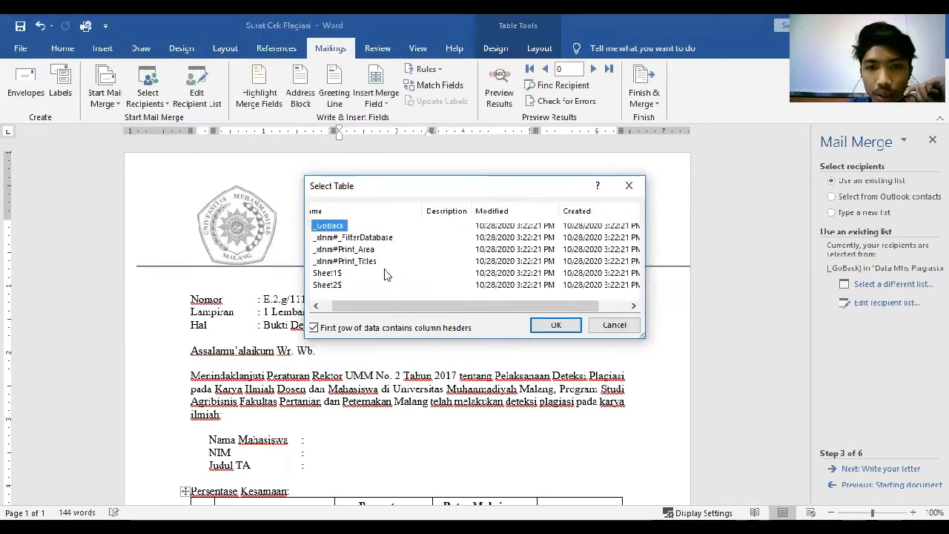
pyautogui.click(345, 272)
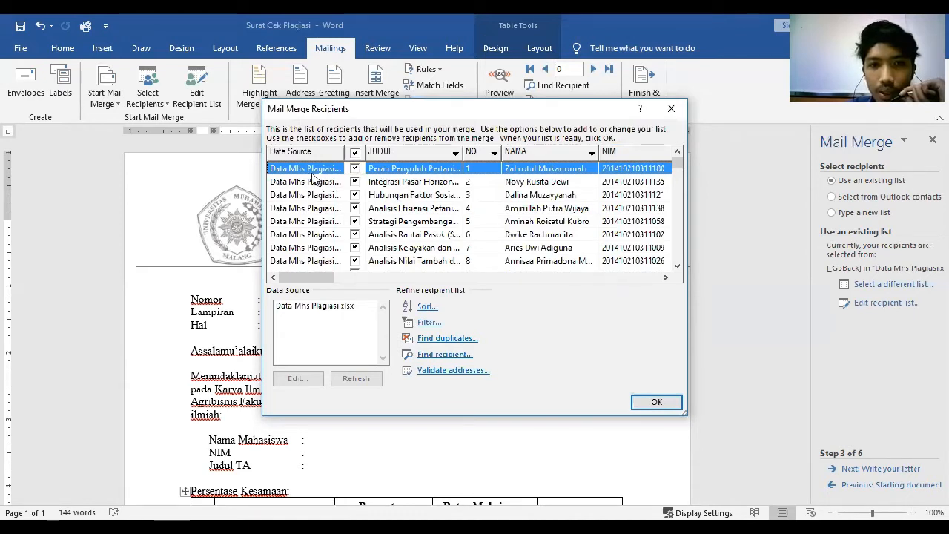
# Review the mail merge recipient list across the NAMA, NIM, BAB, Keterangan, Nashpub, Nomor Surat and month/year columns.
pyautogui.moveTo(320, 280); pyautogui.dragTo(359, 280)
pyautogui.scroll(-2, 325, 281)
pyautogui.scroll(2, 346, 286)
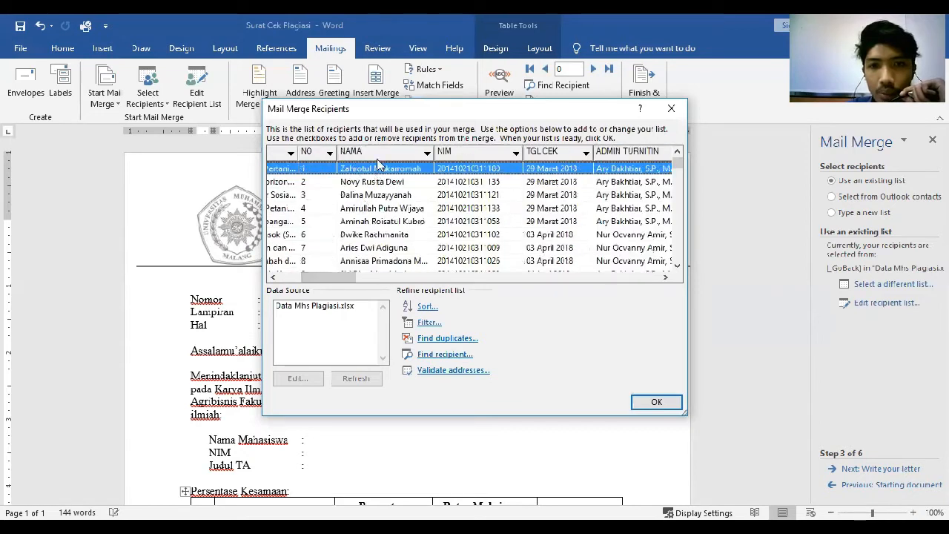
pyautogui.moveTo(353, 278); pyautogui.dragTo(455, 218)
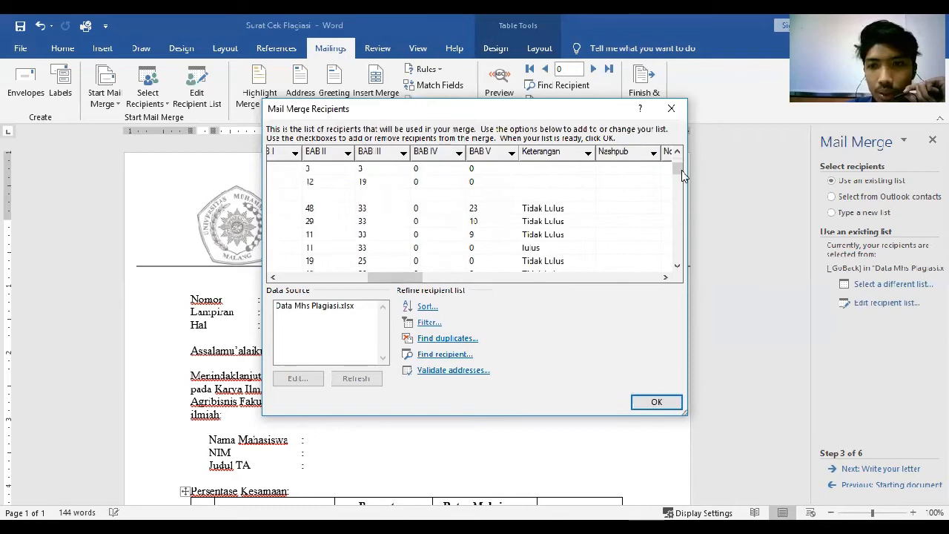
pyautogui.moveTo(678, 209); pyautogui.dragTo(677, 243)
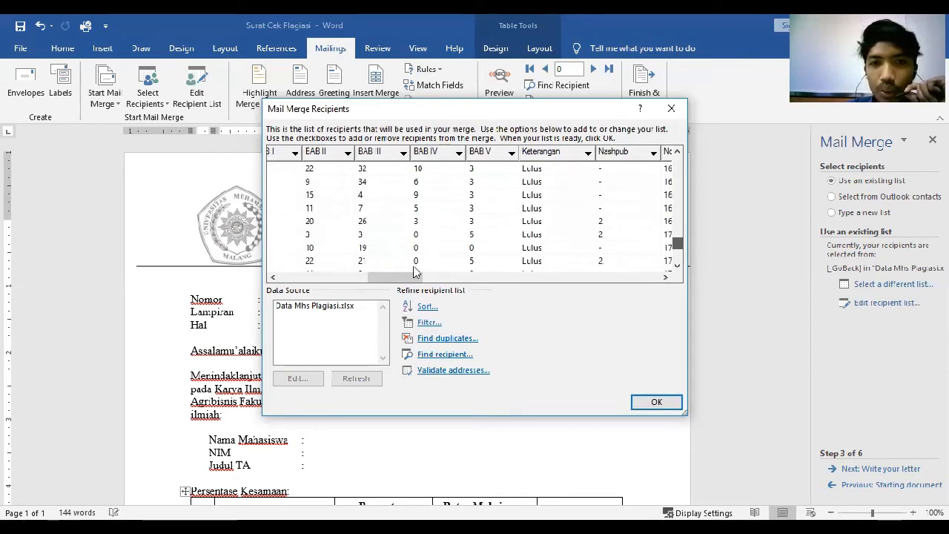
pyautogui.moveTo(391, 279); pyautogui.dragTo(435, 163)
pyautogui.moveTo(422, 279); pyautogui.dragTo(443, 162)
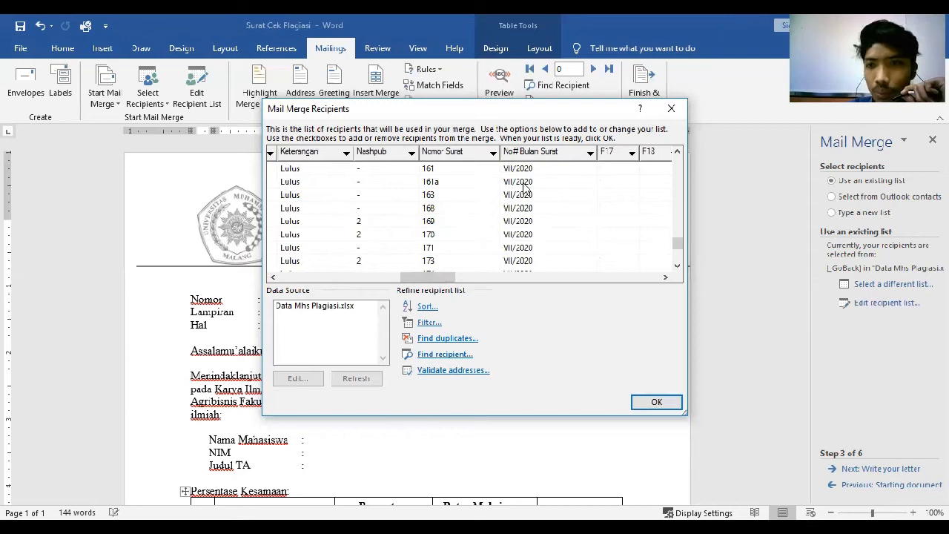
pyautogui.moveTo(455, 276); pyautogui.dragTo(465, 276)
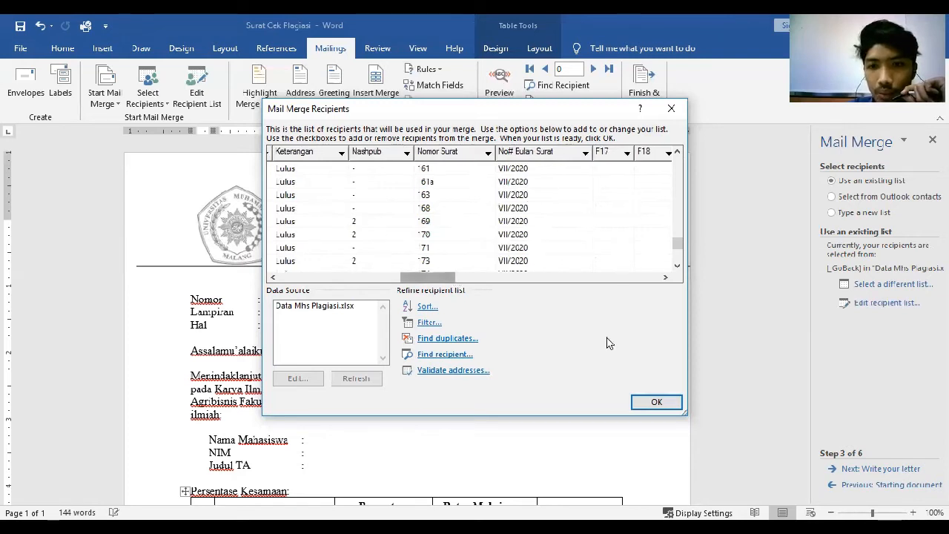
# Accept the recipient list and advance the mail merge wizard to the final Complete the merge stage.
pyautogui.click(656, 401)
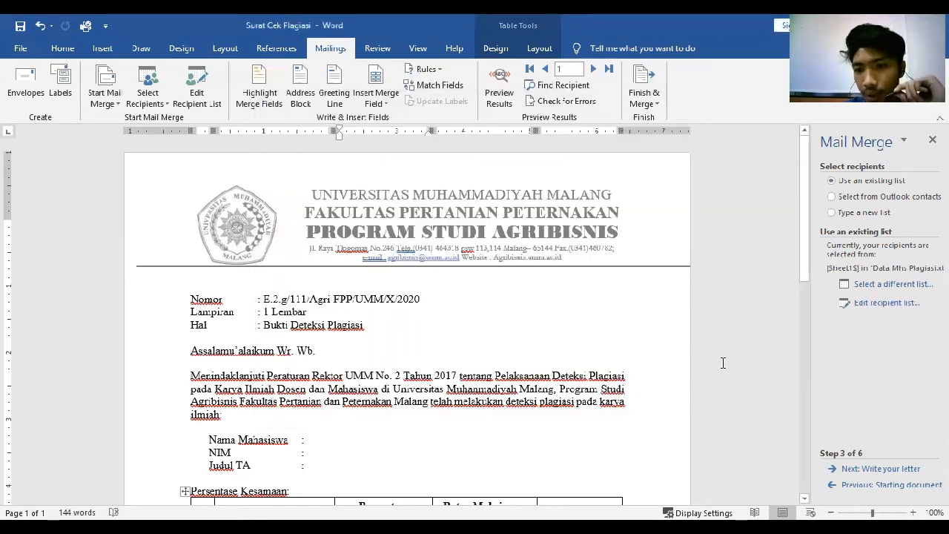
pyautogui.doubleClick(879, 468)
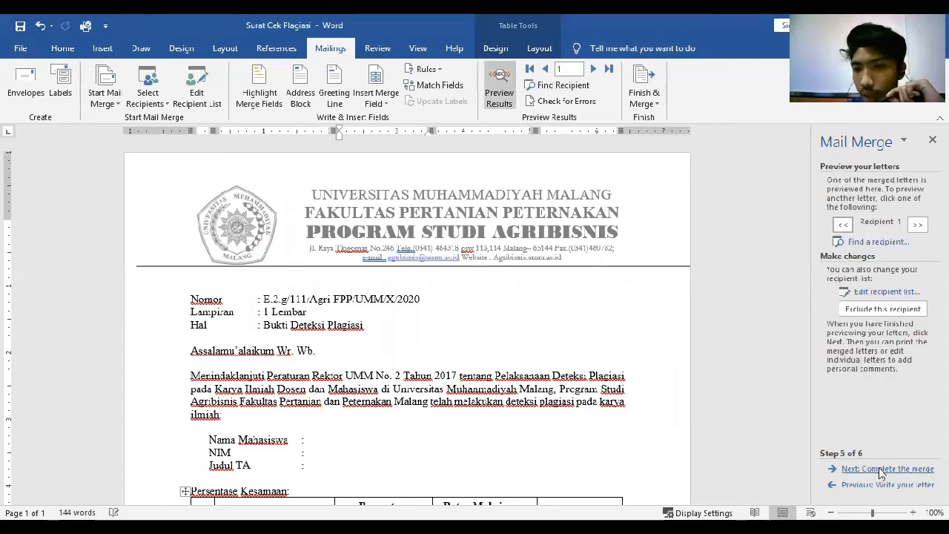
pyautogui.click(880, 470)
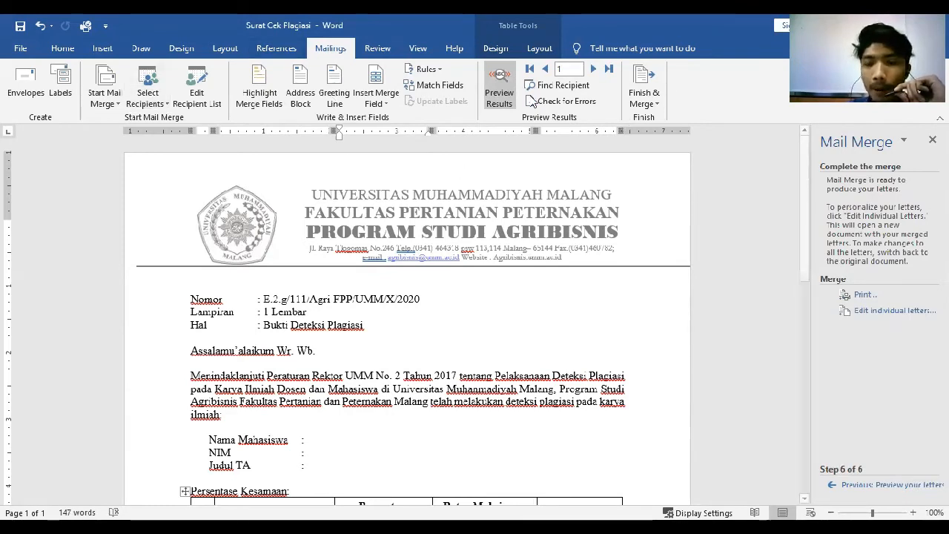
pyautogui.scroll(-1, 296, 274)
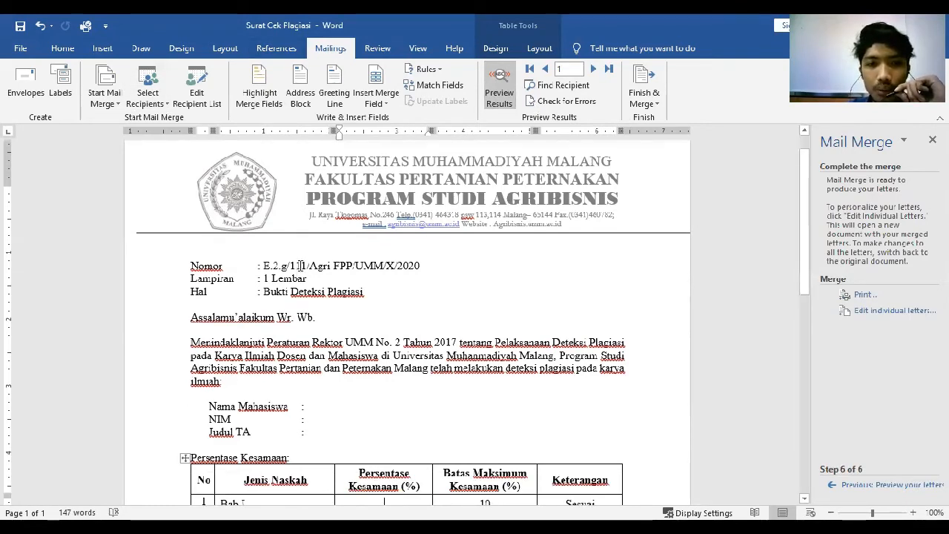
# Replace the number 111 in the letter's Nomor line with the Nomor_Surat merge field.
pyautogui.click(302, 265)
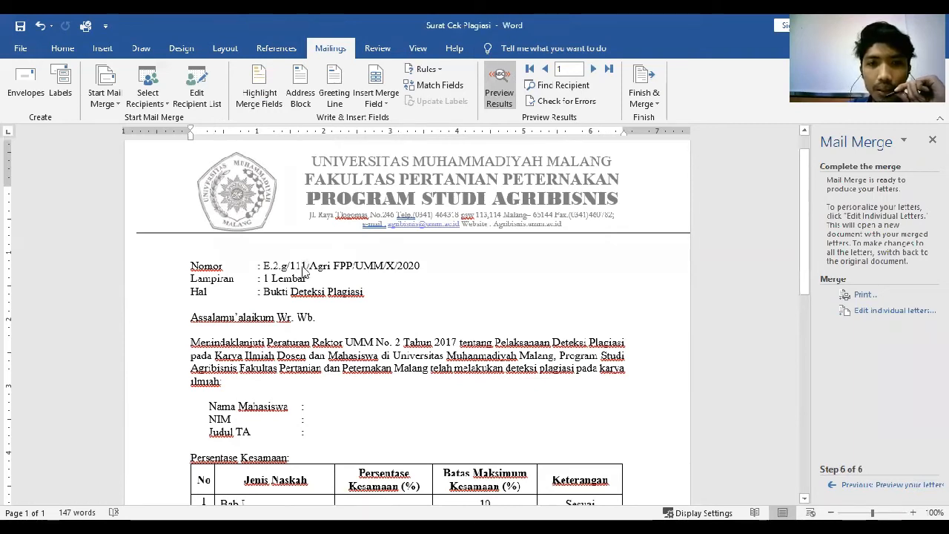
pyautogui.scroll(1, 303, 270)
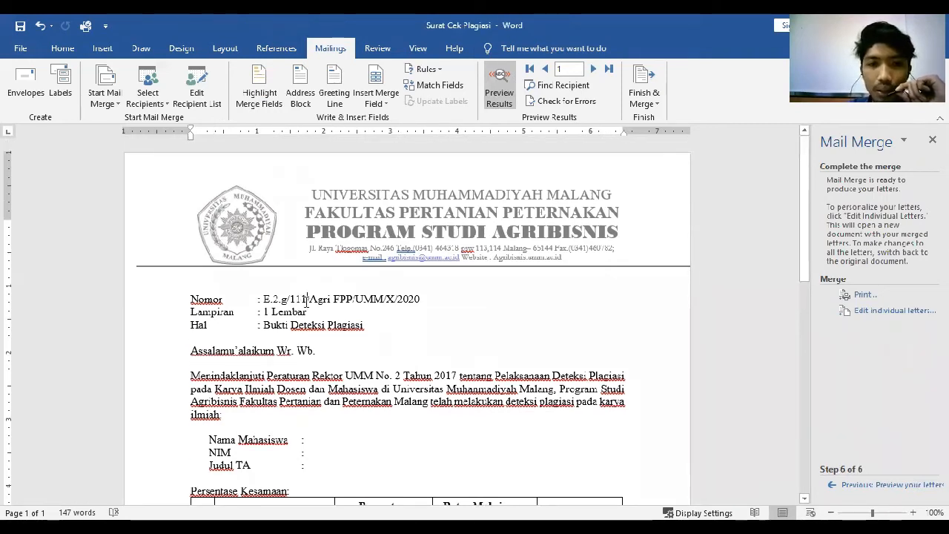
pyautogui.doubleClick(291, 299)
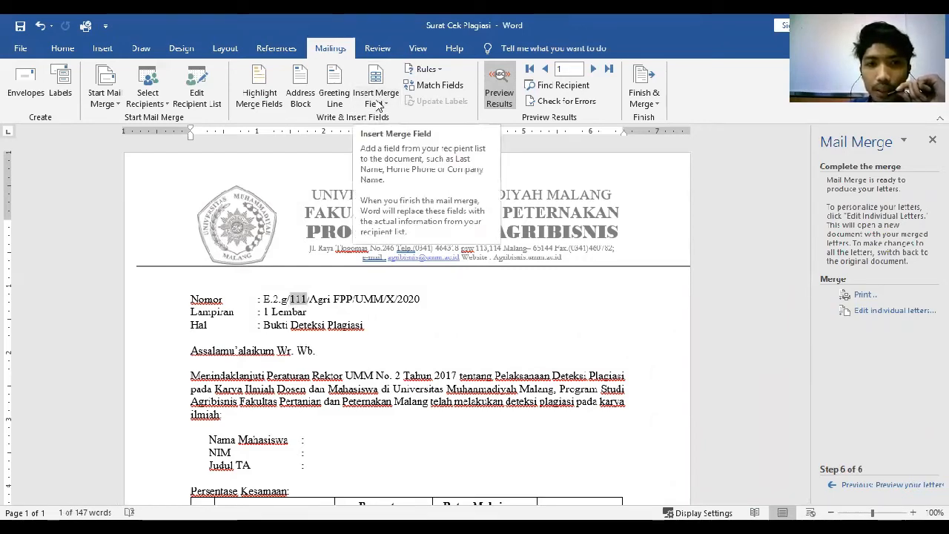
pyautogui.click(378, 104)
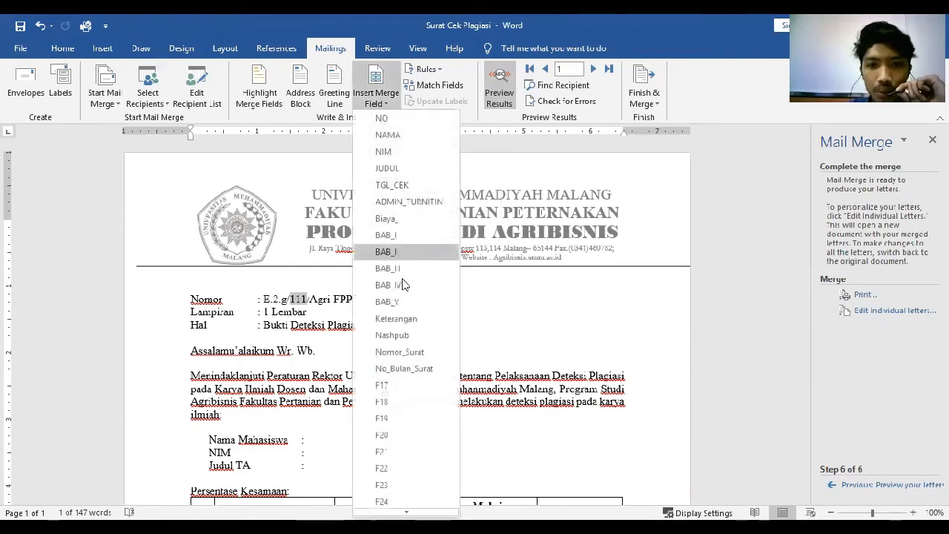
pyautogui.click(392, 351)
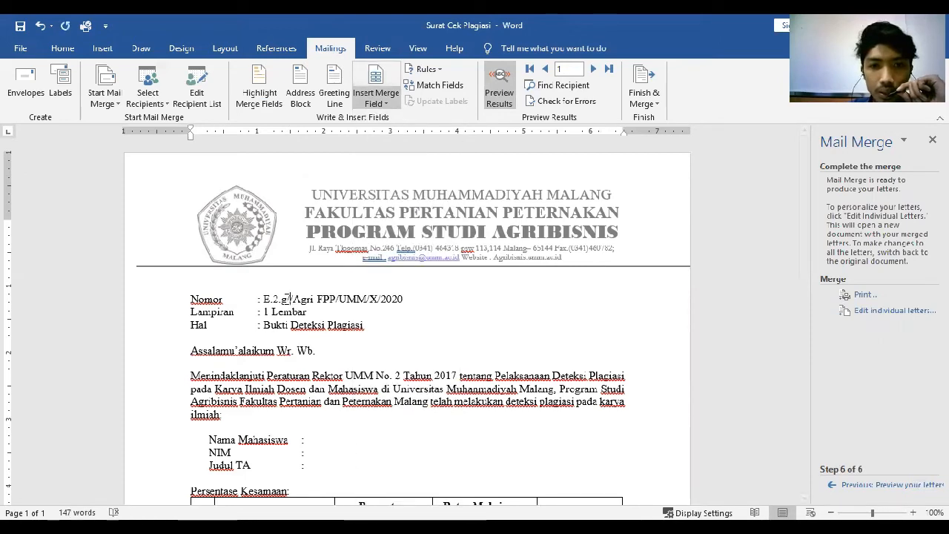
# Look through the mail merge recipient list, close it, and preview the letter for record 734.
pyautogui.scroll(-5, 289, 299)
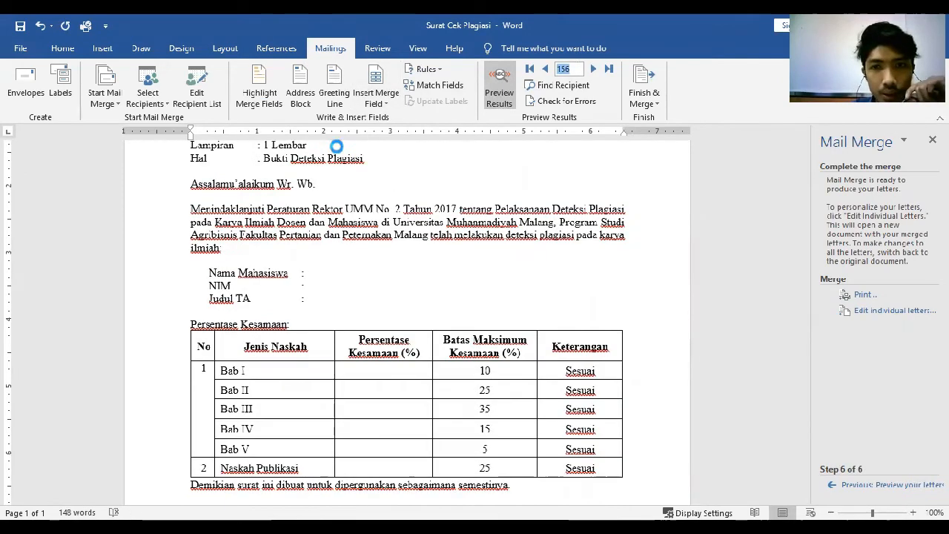
pyautogui.click(196, 85)
pyautogui.moveTo(677, 183); pyautogui.dragTo(689, 243)
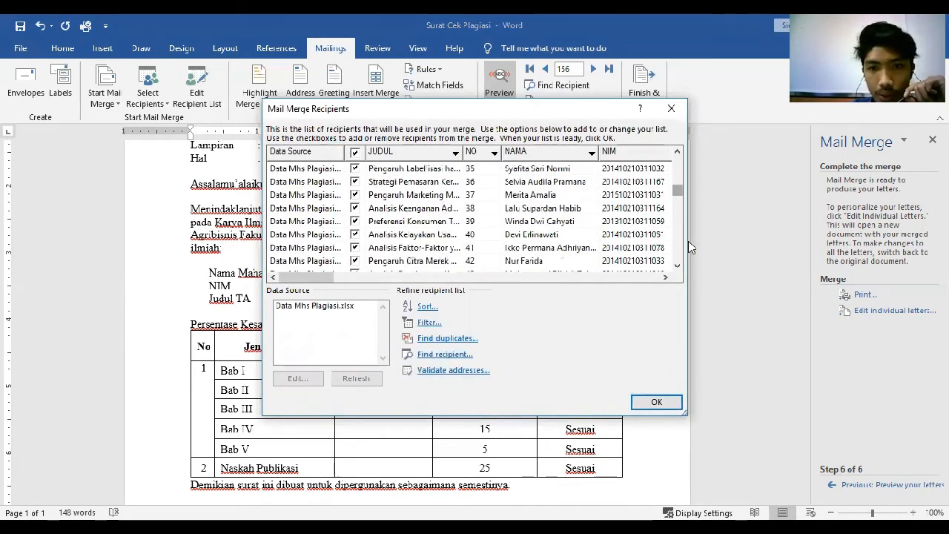
pyautogui.click(659, 400)
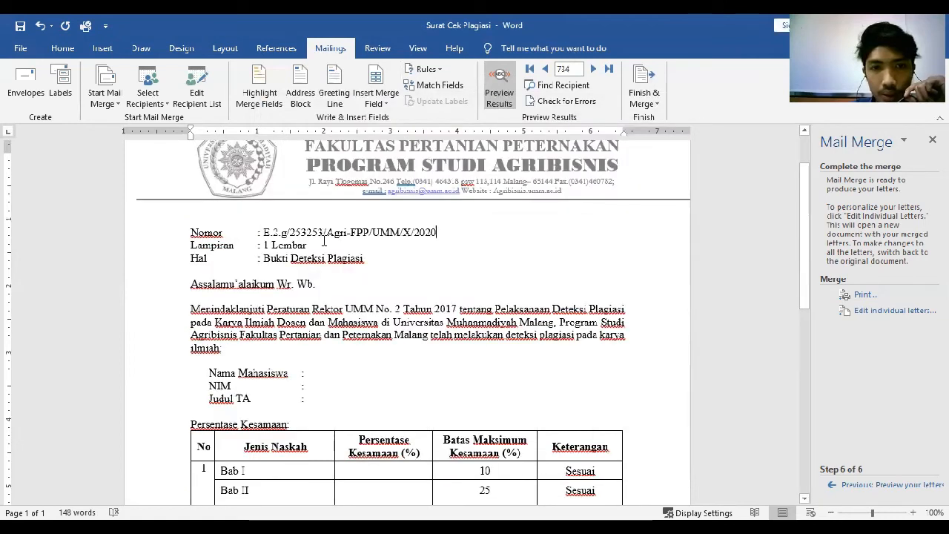
# Delete the duplicate Nomor_Surat field from the Nomor line, keeping a single one before Agri-FPP, and check the line's month/year part.
pyautogui.click(313, 231)
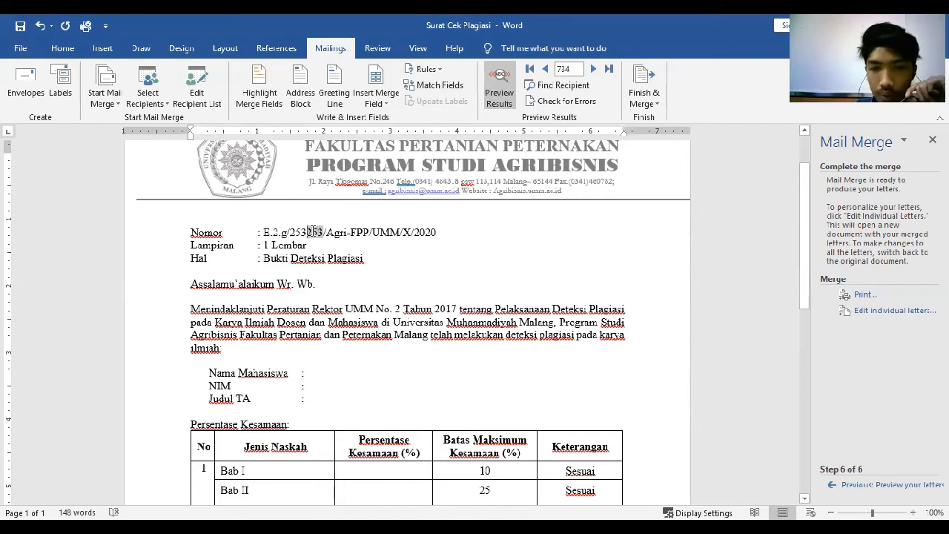
pyautogui.press('Left')
pyautogui.press('Left')
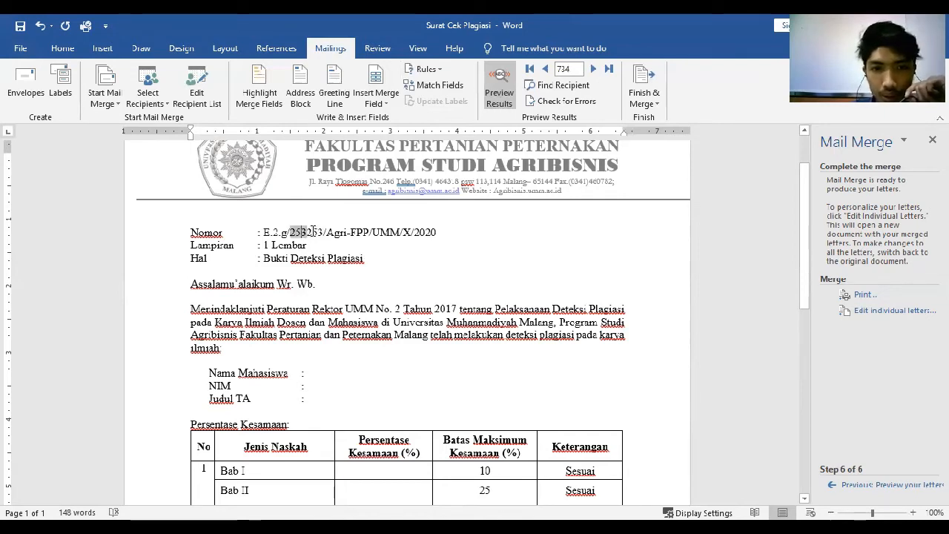
pyautogui.click(322, 230)
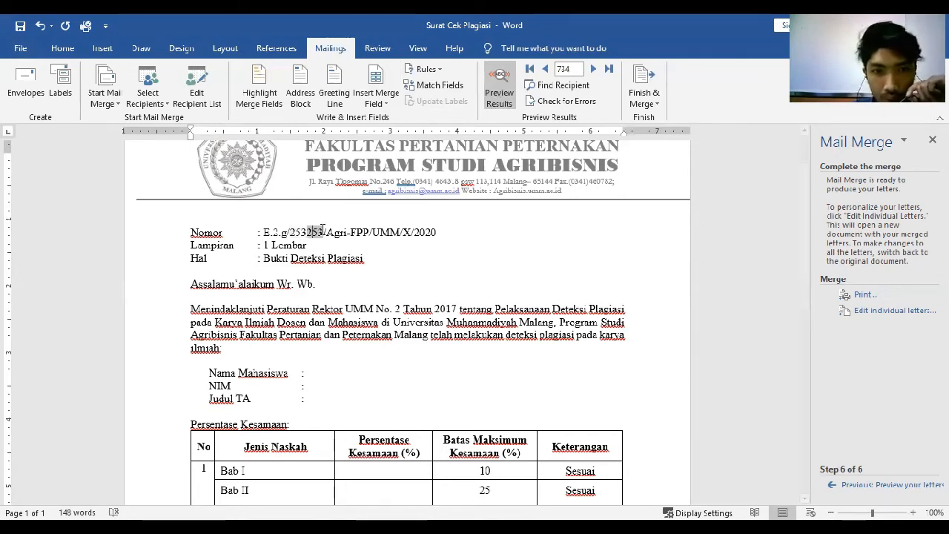
pyautogui.doubleClick(322, 231)
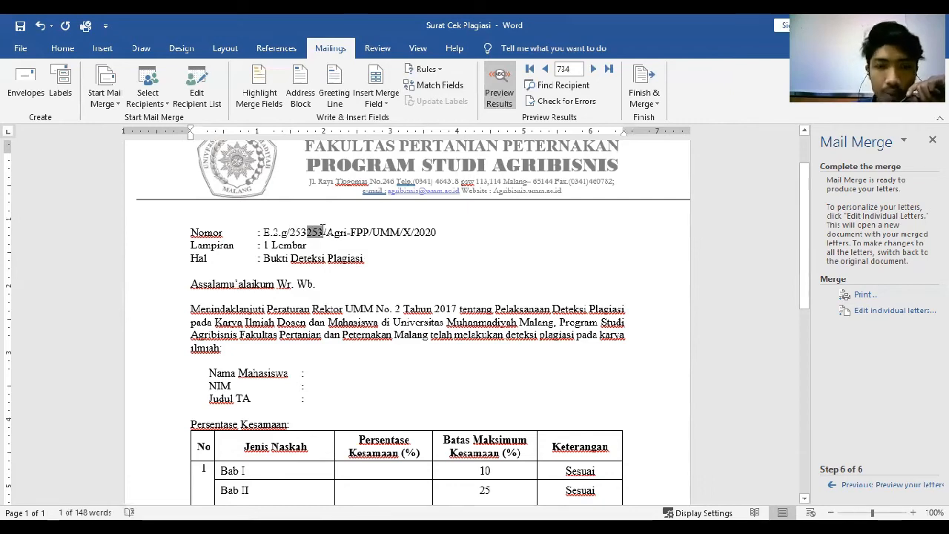
pyautogui.press('Delete')
pyautogui.click(302, 232)
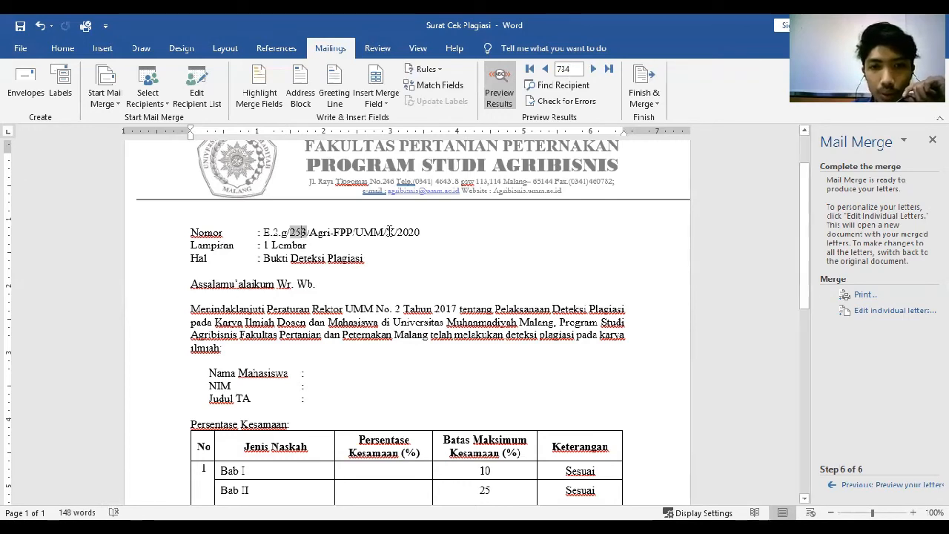
pyautogui.moveTo(386, 232); pyautogui.dragTo(419, 232)
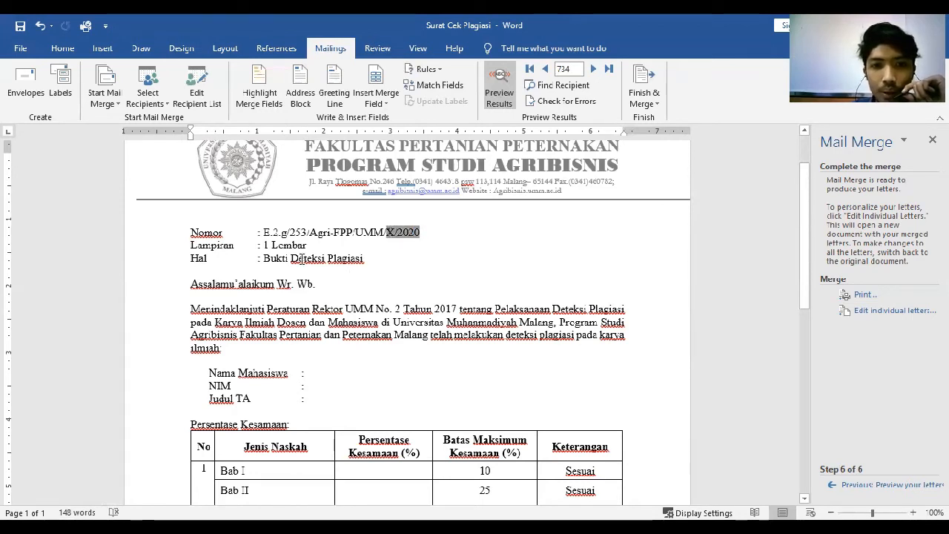
# Insert the NAMA merge field after Nama Mahasiswa and widen the value column so the name fits on one line.
pyautogui.scroll(-1, 301, 257)
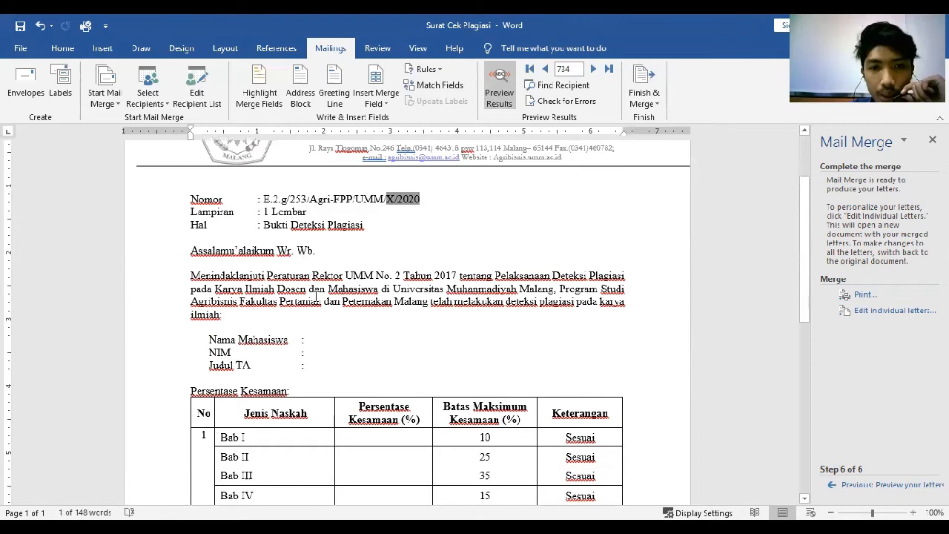
pyautogui.scroll(-1, 317, 297)
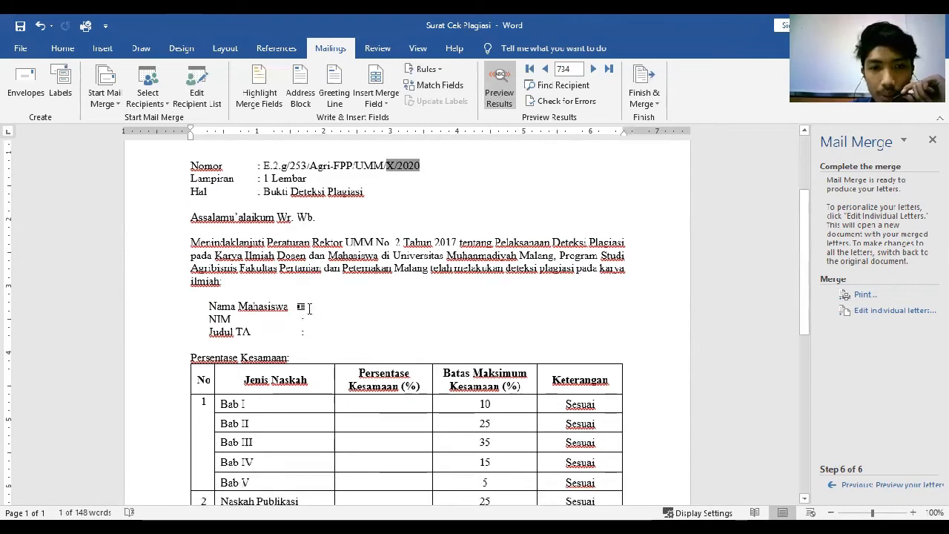
pyautogui.click(402, 307)
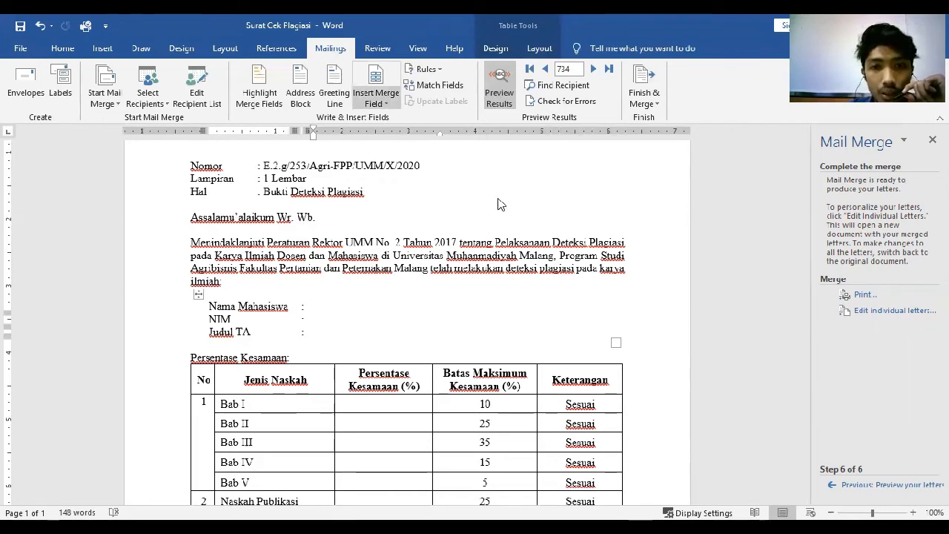
pyautogui.click(327, 306)
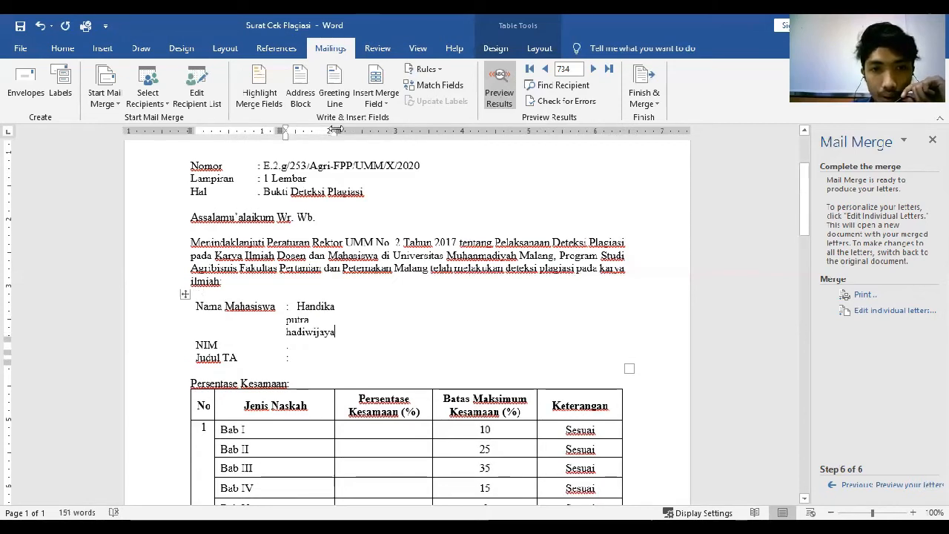
pyautogui.moveTo(337, 130); pyautogui.dragTo(413, 130)
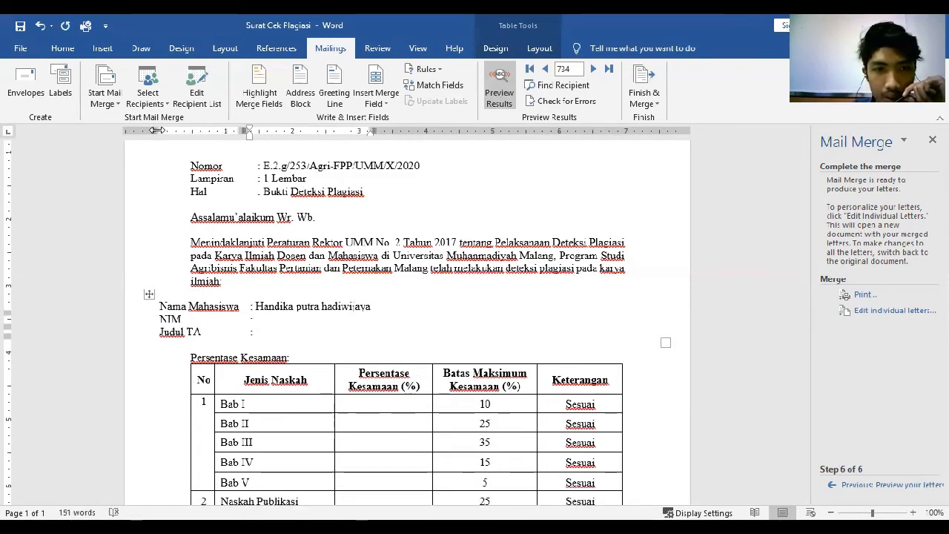
# Justify the text of the whole student details table holding the name, NIM and title rows.
pyautogui.click(148, 293)
pyautogui.click(63, 49)
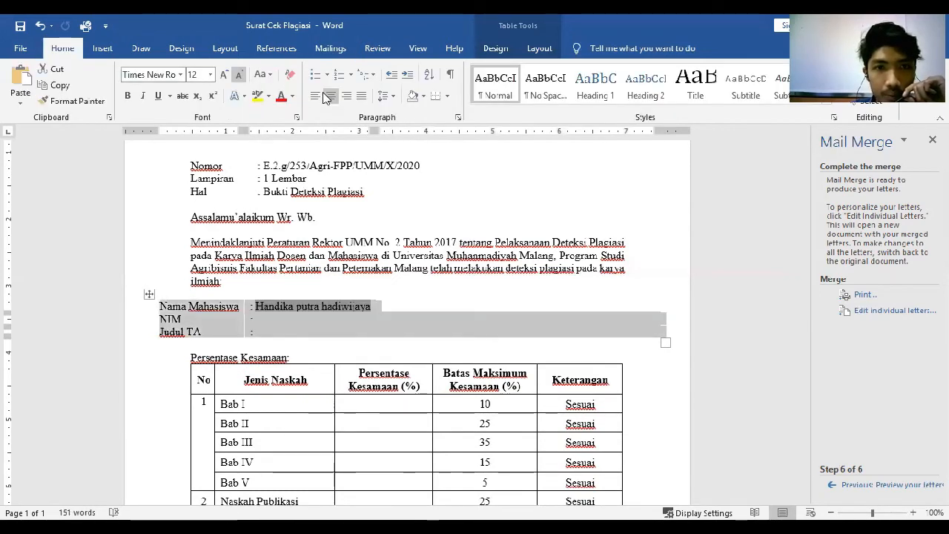
pyautogui.click(361, 99)
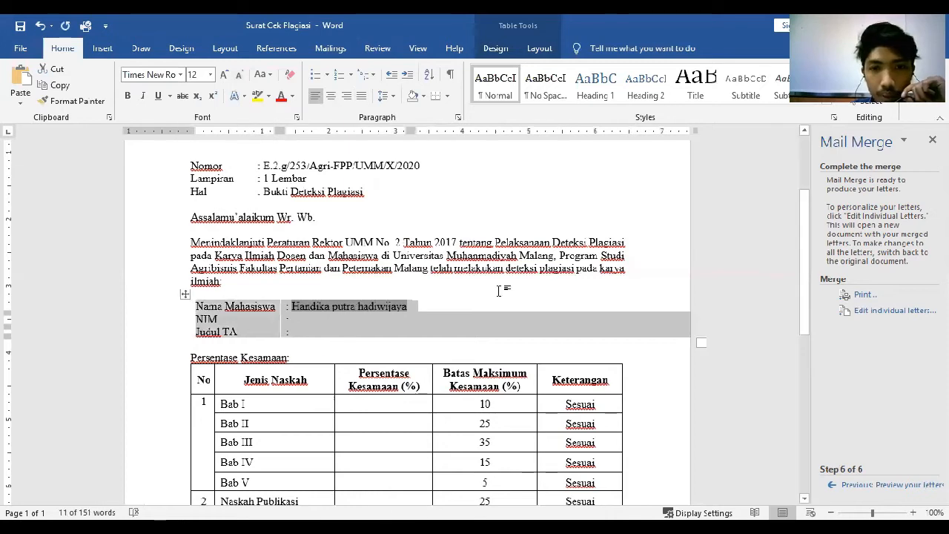
pyautogui.click(376, 296)
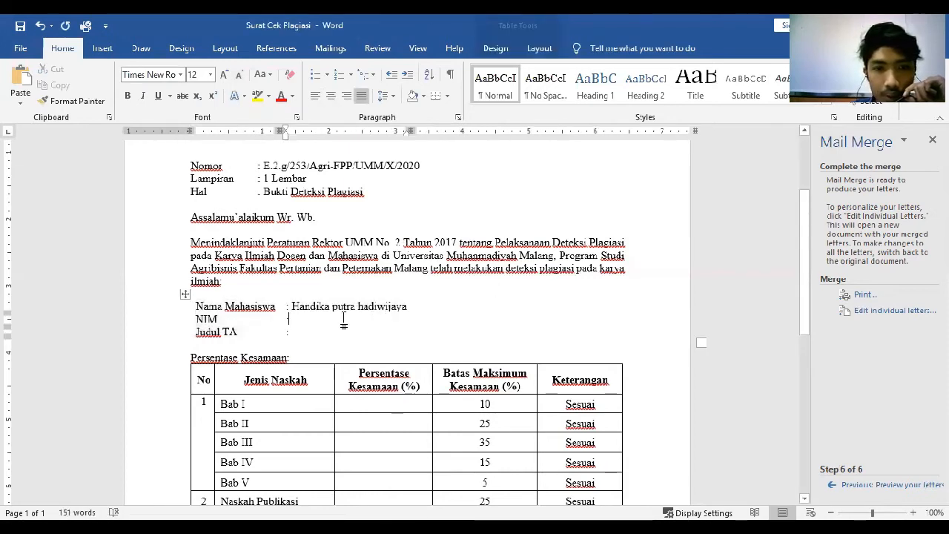
# Insert the NIM merge field after the colon in the NIM row.
pyautogui.click(315, 321)
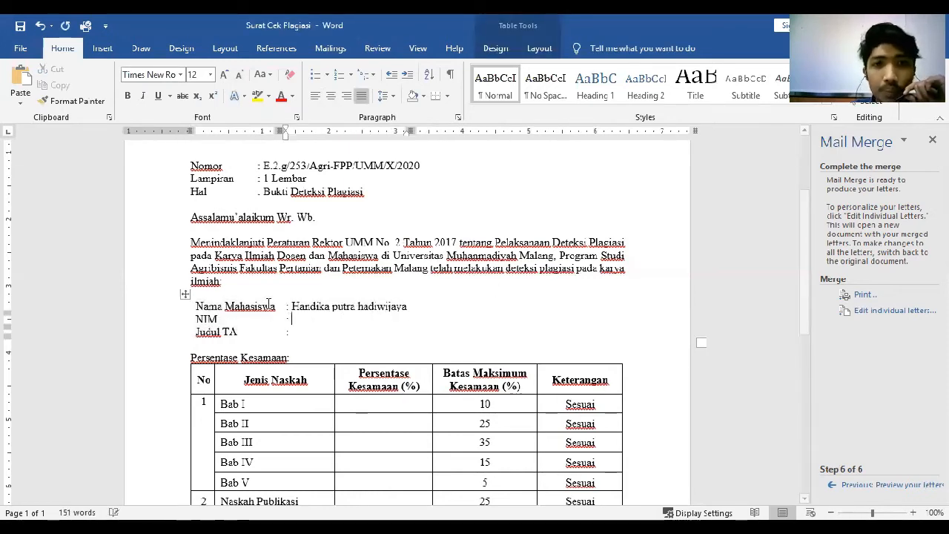
pyautogui.click(330, 50)
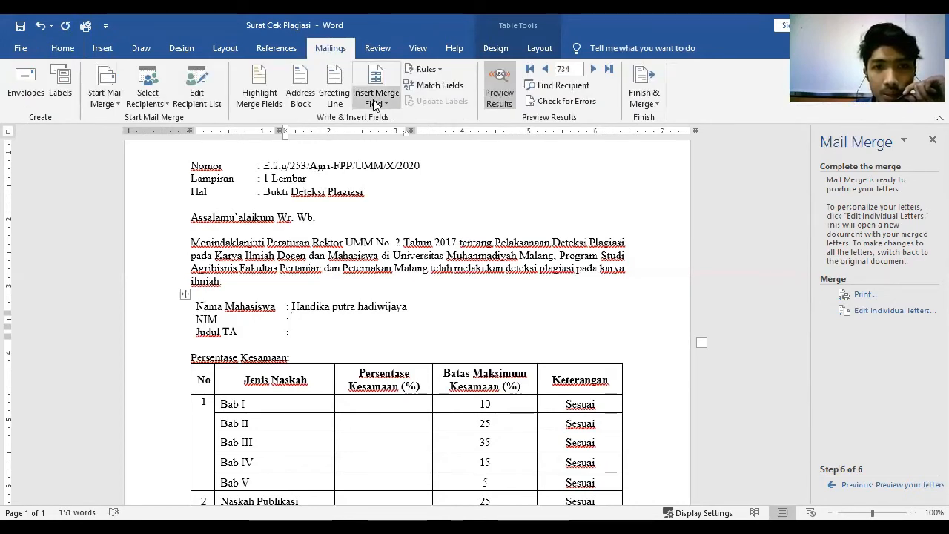
pyautogui.click(376, 98)
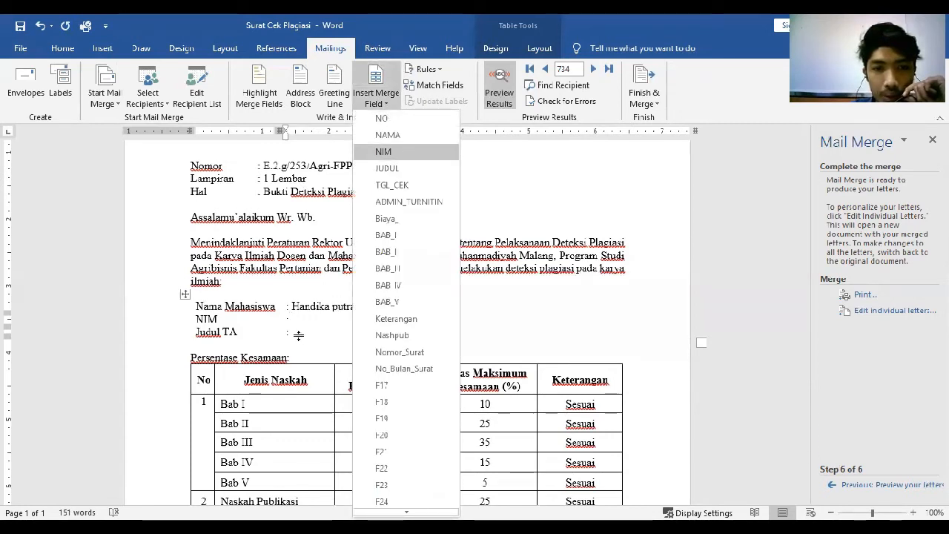
pyautogui.press('Return')
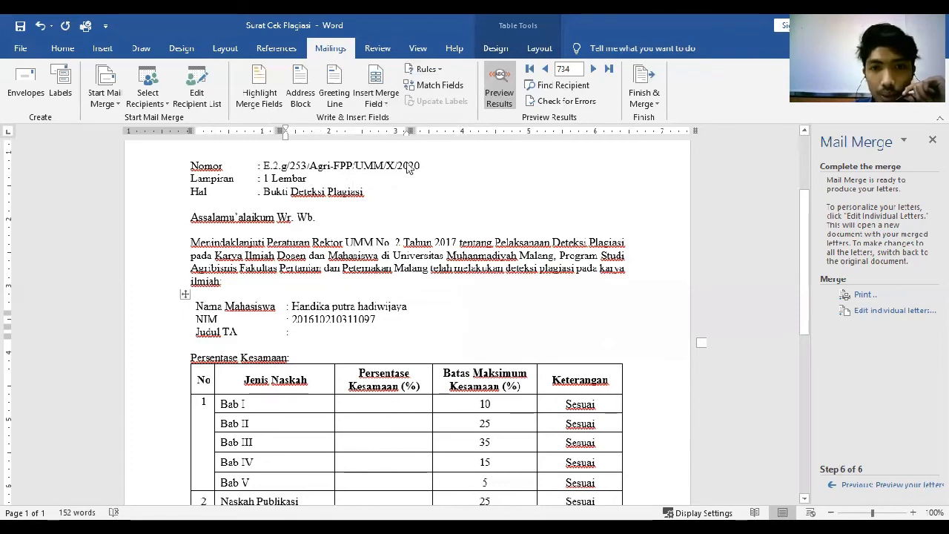
# Insert the JUDUL merge field in the Judul TA row and widen its column to the text's right margin.
pyautogui.click(376, 97)
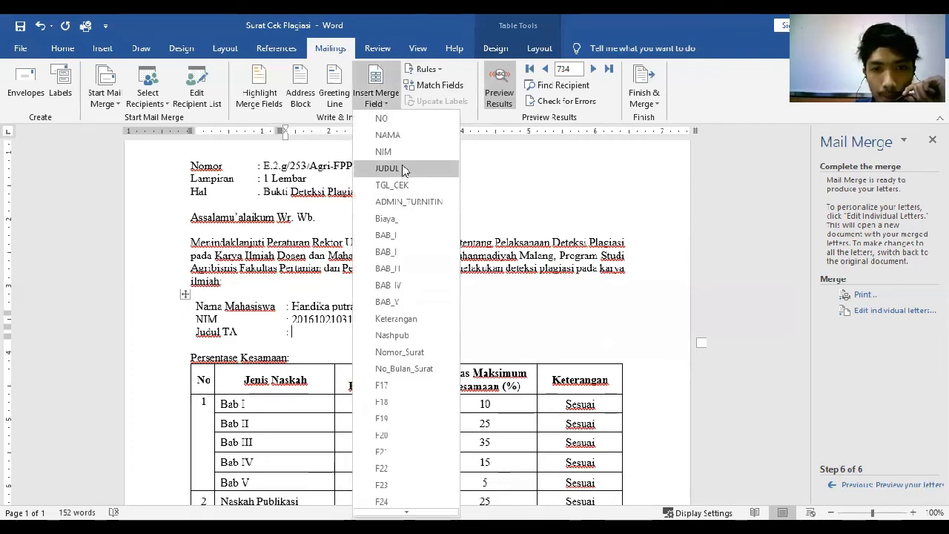
pyautogui.click(404, 169)
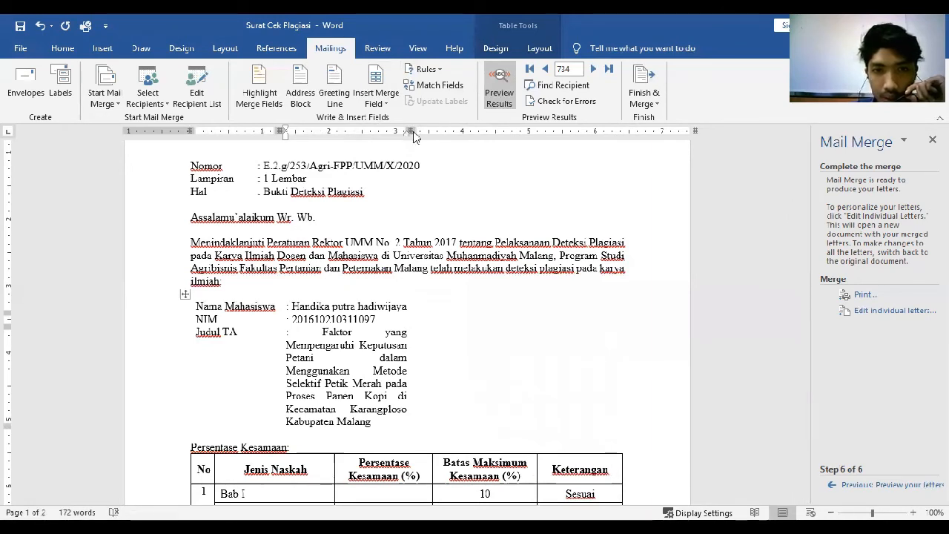
pyautogui.moveTo(405, 134); pyautogui.dragTo(544, 134)
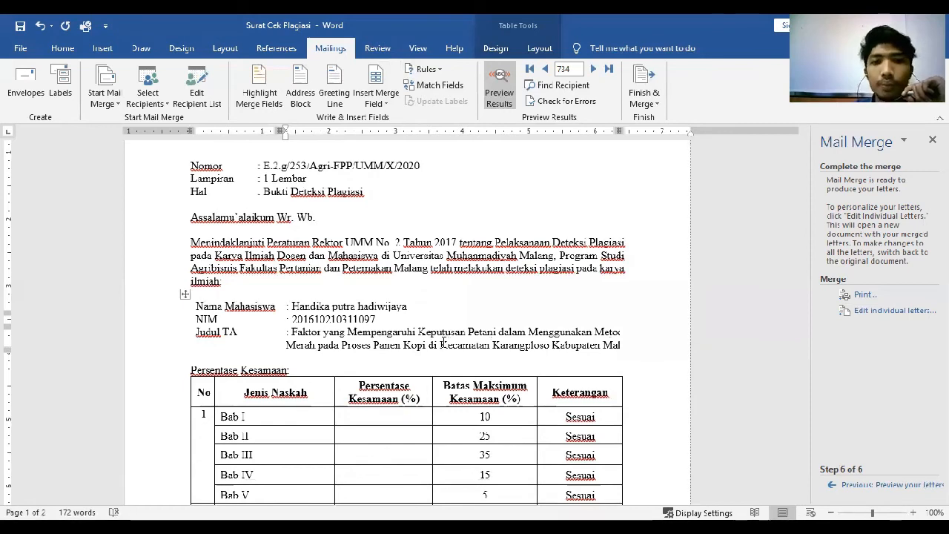
# Check the inserted NAMA, NIM and JUDUL fields, and preview the letter for the previous recipient, record 733.
pyautogui.click(443, 341)
pyautogui.scroll(2, 389, 286)
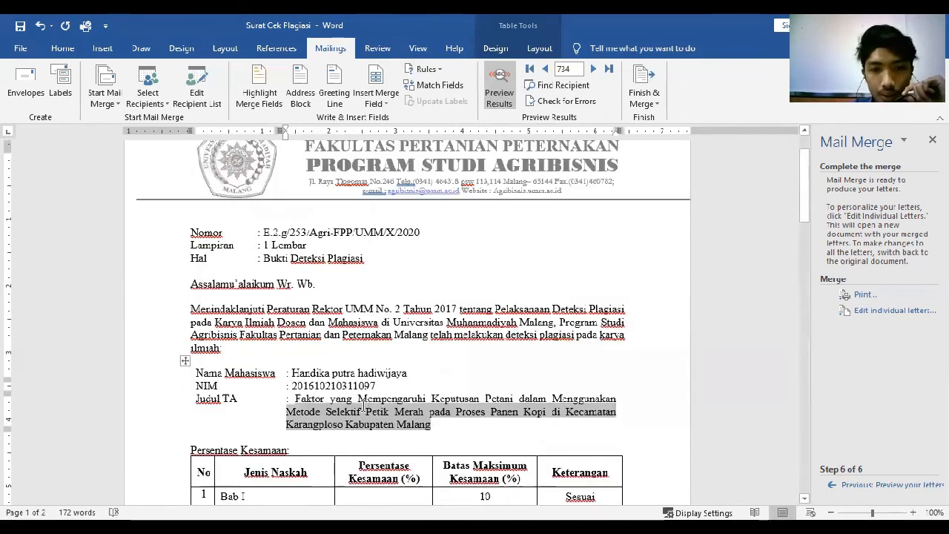
pyautogui.click(346, 385)
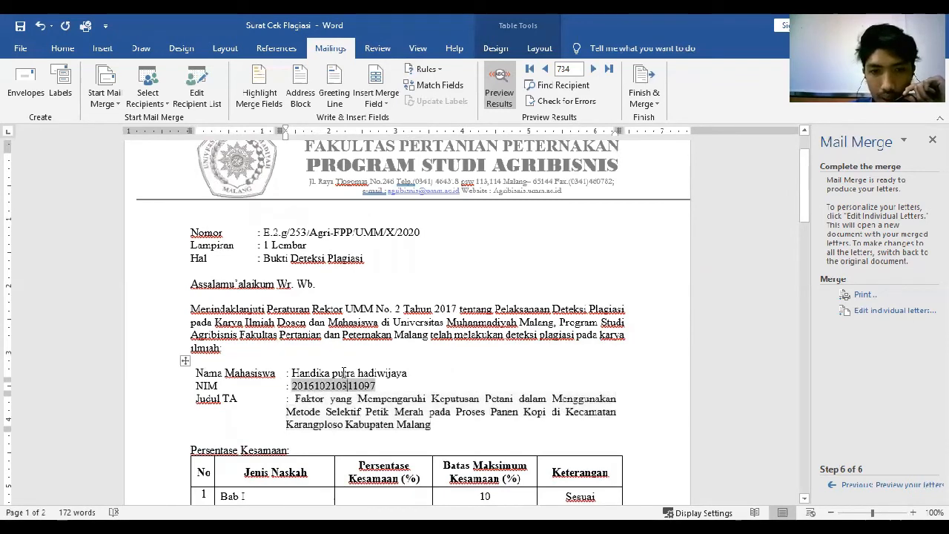
pyautogui.click(344, 373)
pyautogui.click(382, 411)
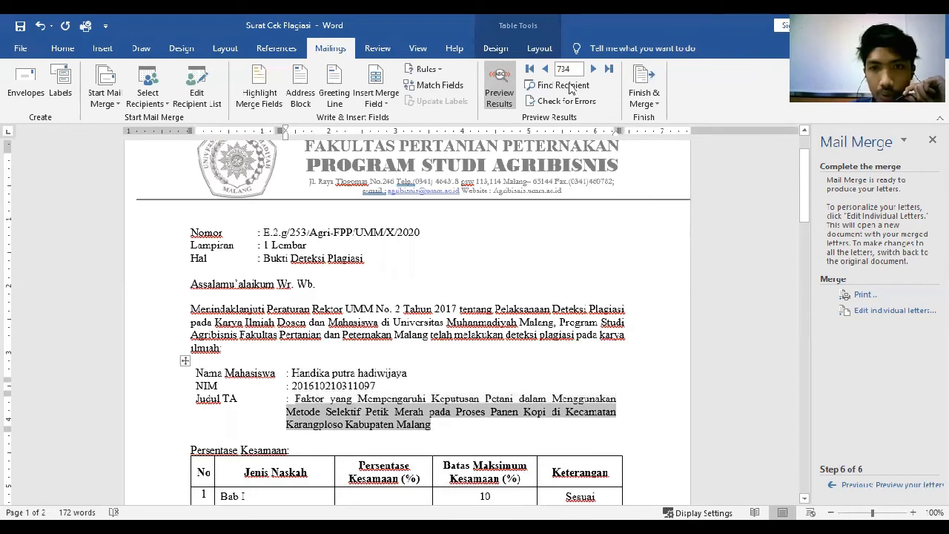
pyautogui.click(545, 69)
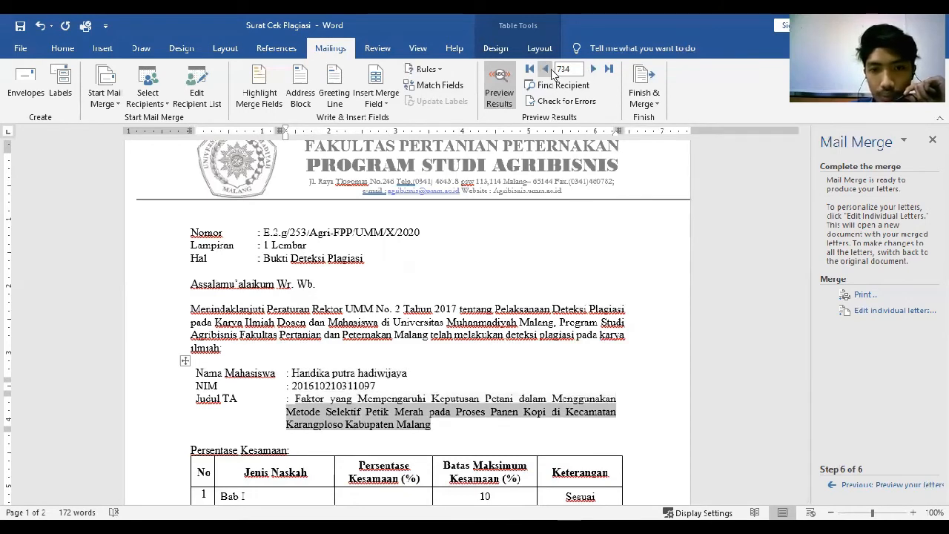
pyautogui.click(438, 353)
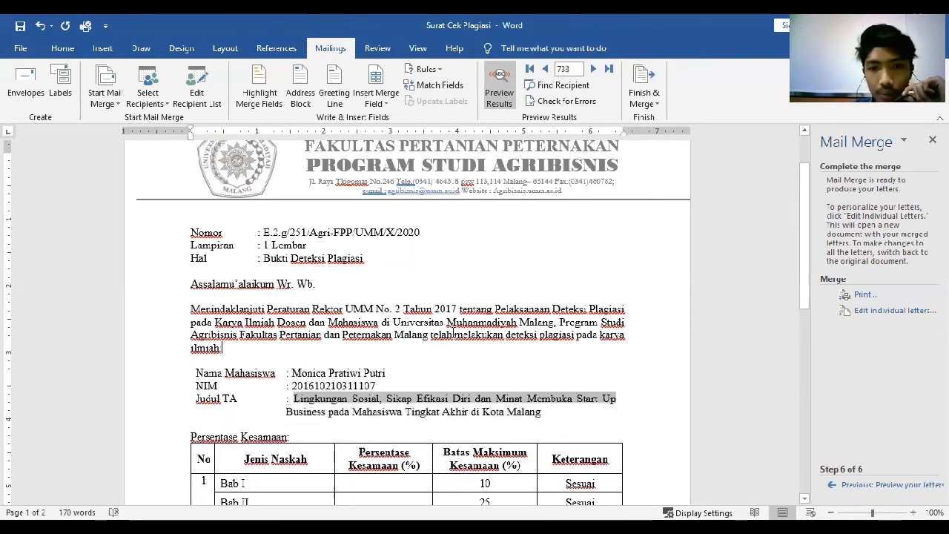
pyautogui.scroll(-2, 455, 334)
pyautogui.click(459, 335)
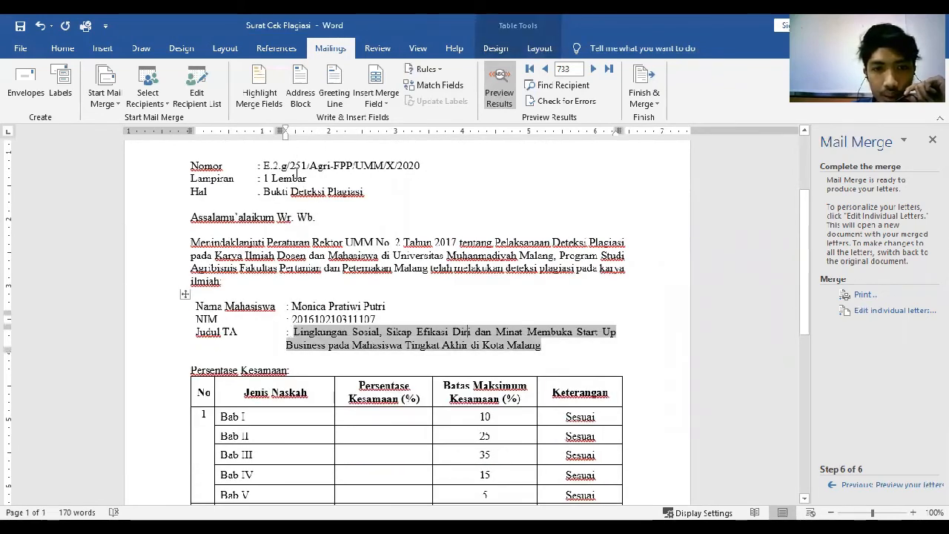
# Increase the indent of the Judul TA text so its wrapped line aligns with the title text after the colon.
pyautogui.press('Home')
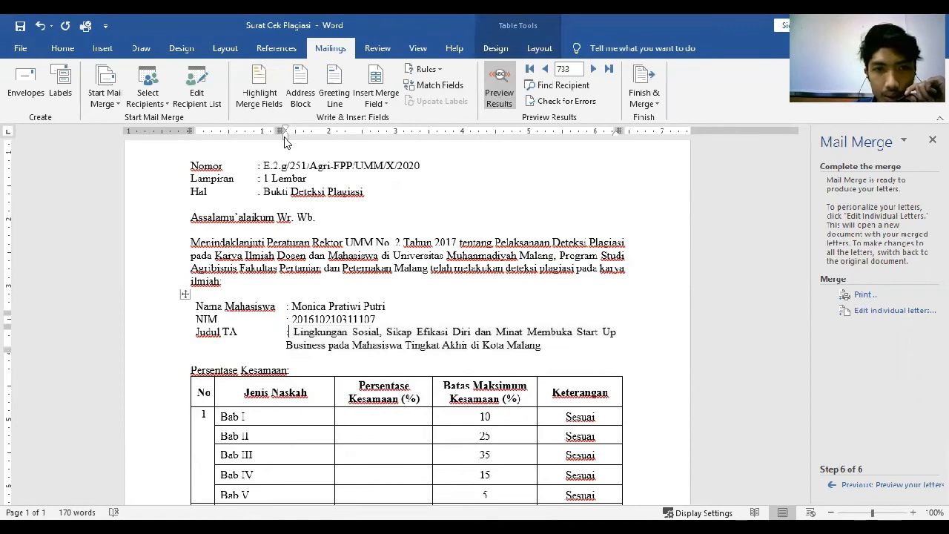
pyautogui.moveTo(284, 131); pyautogui.dragTo(295, 131)
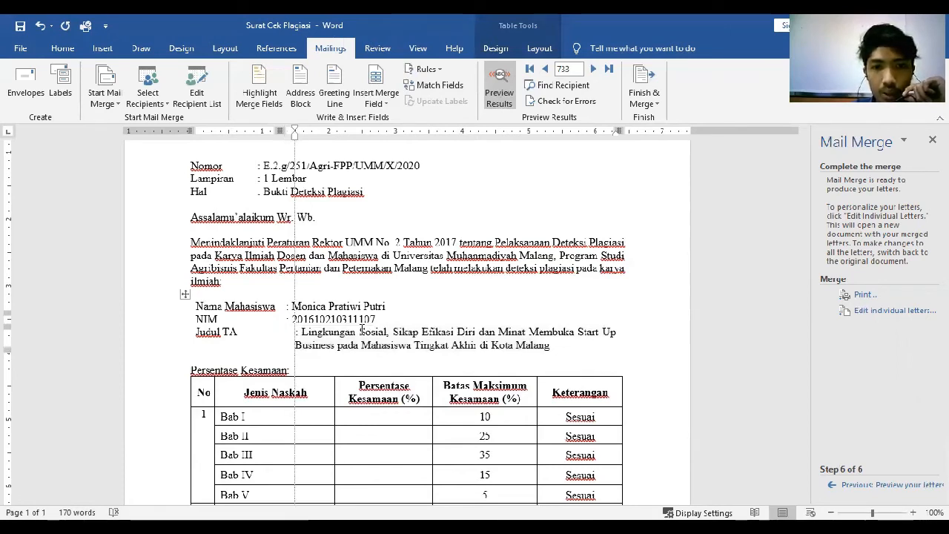
# Insert the BAB_I, BAB_II and BAB_III merge fields in the Persentase Kesamaan cells of the Bab I, II and III rows.
pyautogui.scroll(-1, 360, 331)
pyautogui.scroll(-2, 374, 322)
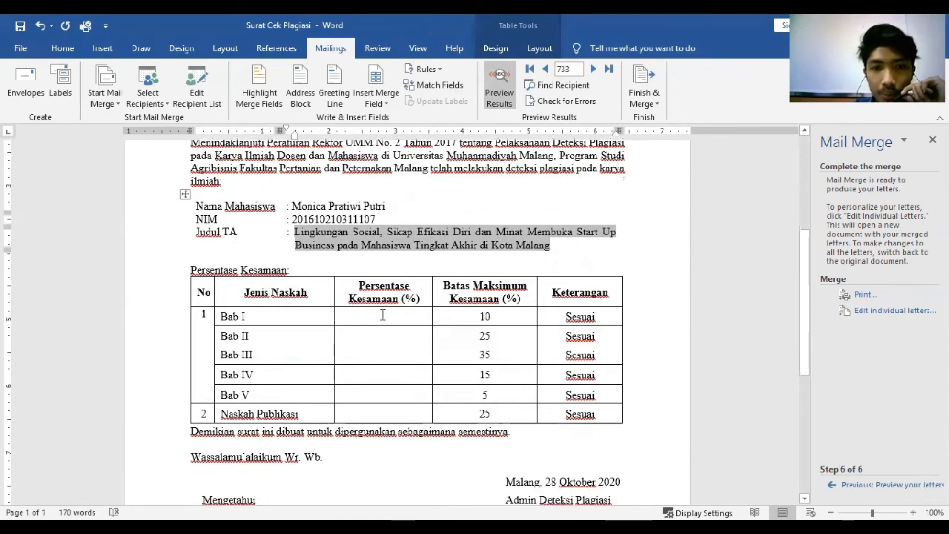
pyautogui.click(385, 314)
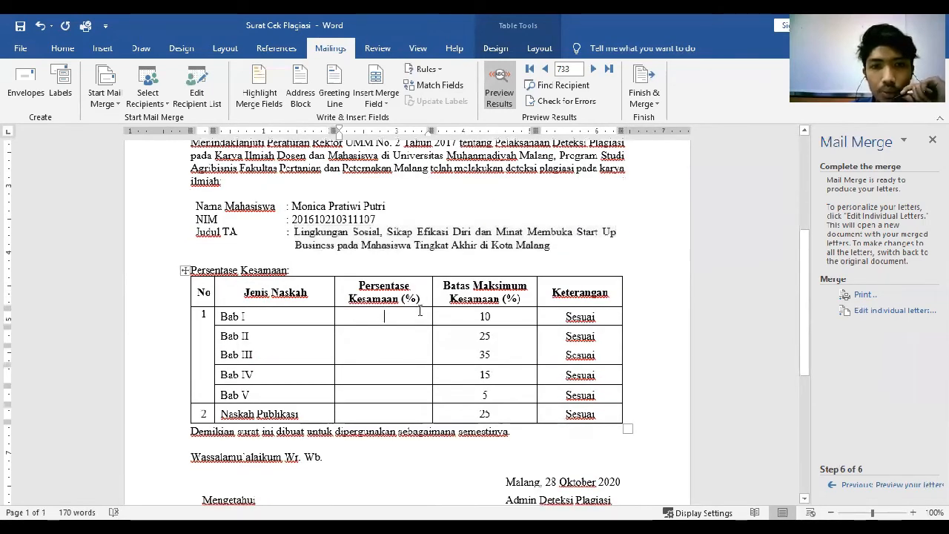
pyautogui.click(378, 103)
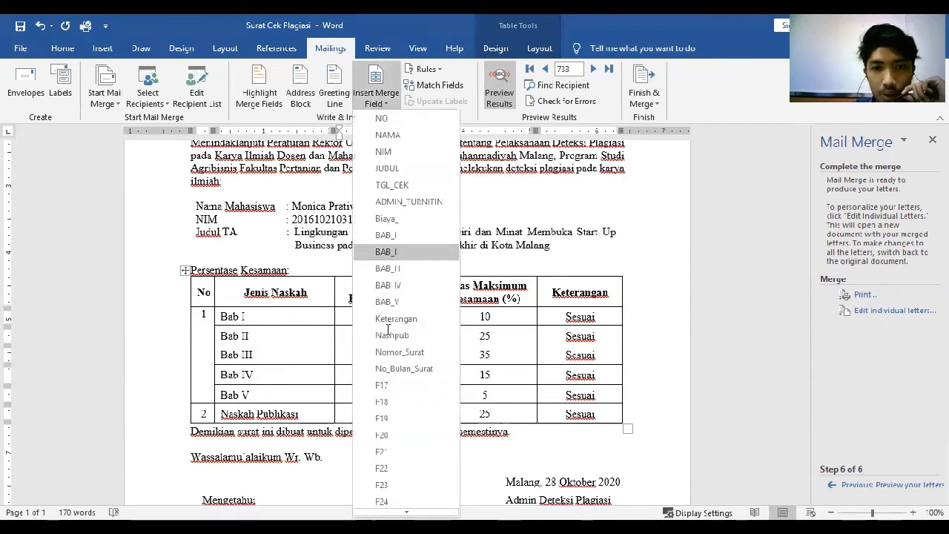
pyautogui.click(383, 252)
pyautogui.press('Down')
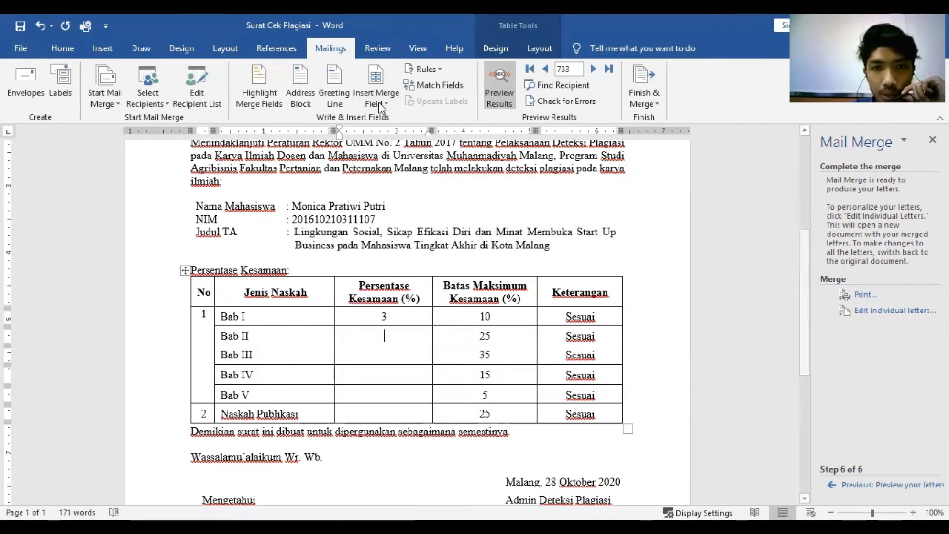
pyautogui.click(388, 359)
pyautogui.click(384, 106)
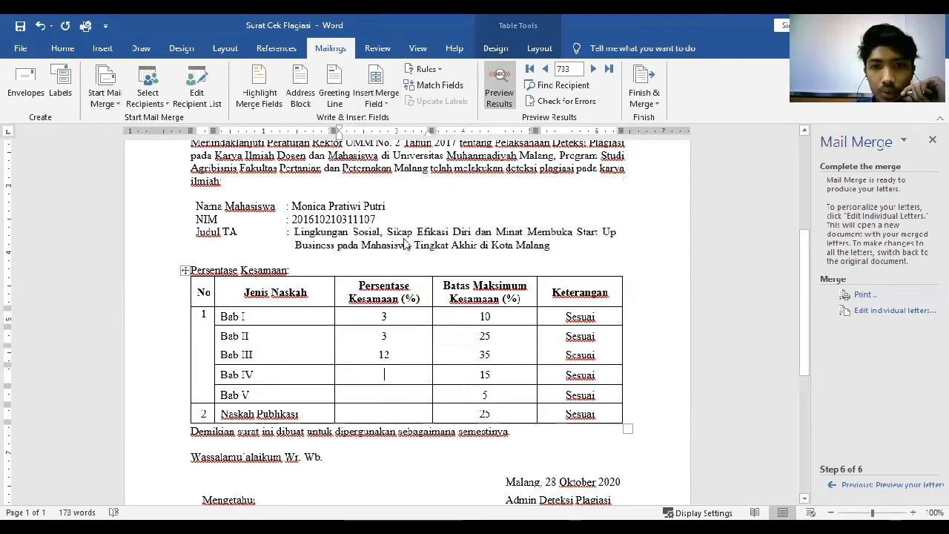
# Insert the BAB_IV, BAB_V and Nashpub merge fields in the Persentase Kesamaan cells of the Bab IV, Bab V and Naskah Publikasi rows.
pyautogui.click(383, 103)
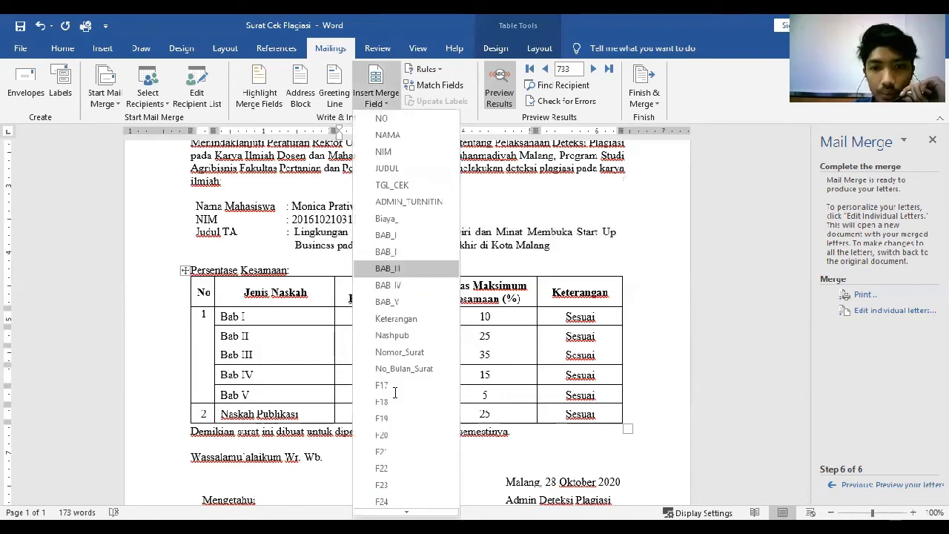
pyautogui.click(388, 286)
pyautogui.click(391, 395)
pyautogui.click(382, 105)
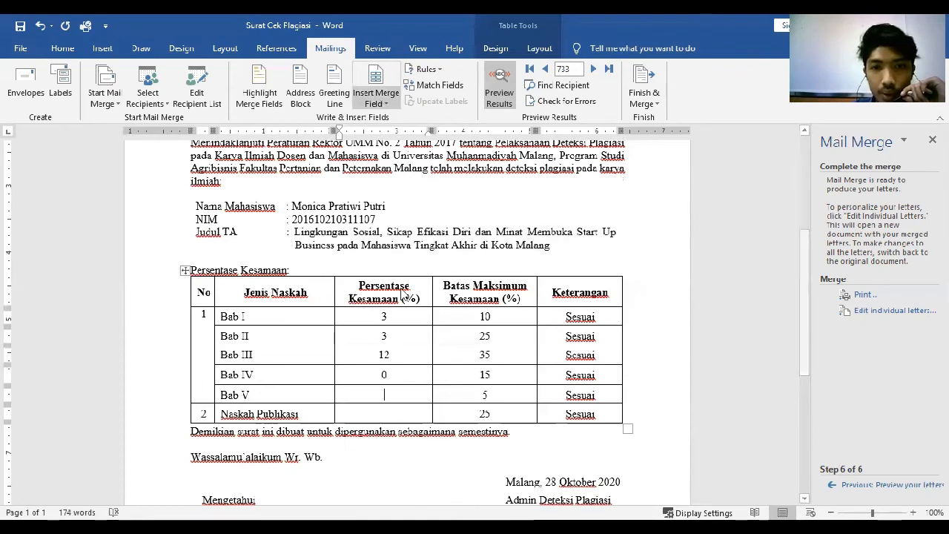
pyautogui.click(386, 413)
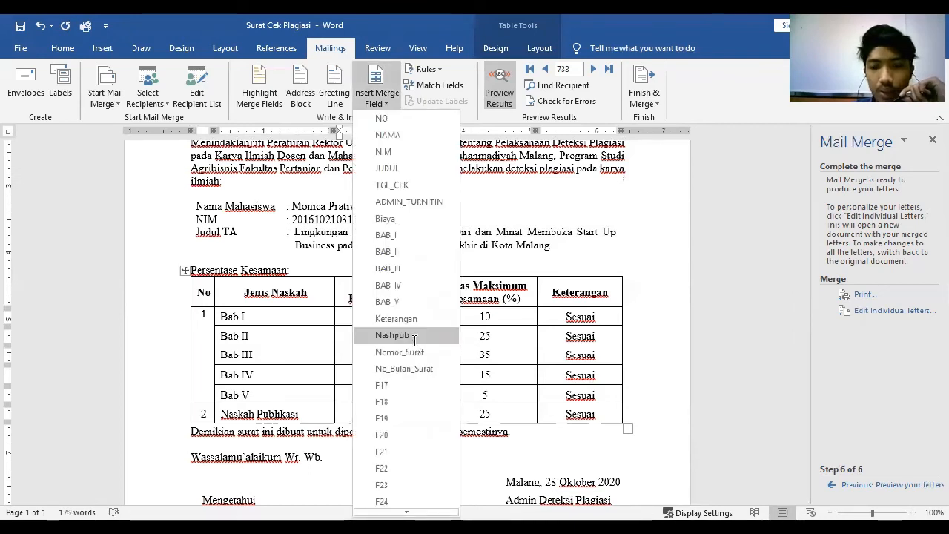
pyautogui.click(414, 337)
# Try deleting the date after Malang above the admin's signature, and undo the deletion.
pyautogui.scroll(-2, 489, 304)
pyautogui.scroll(-3, 582, 317)
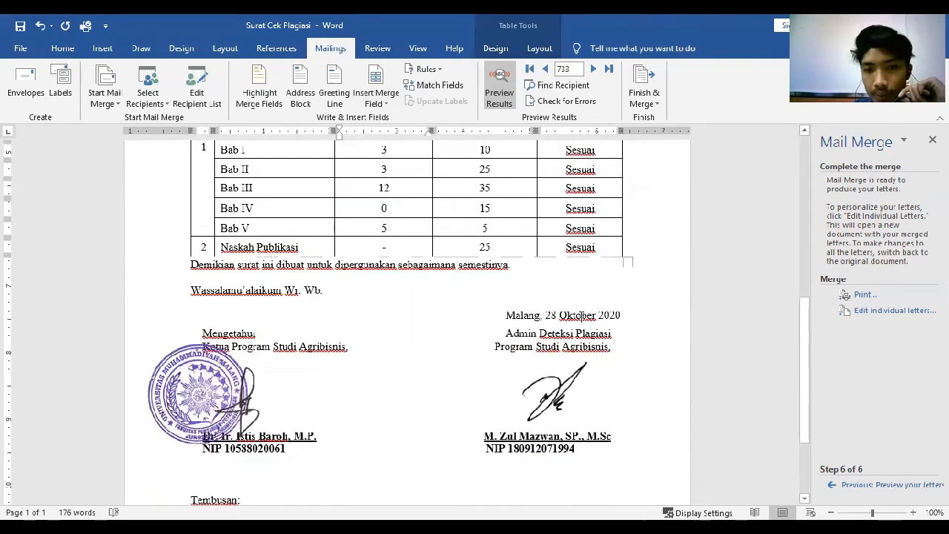
pyautogui.click(554, 314)
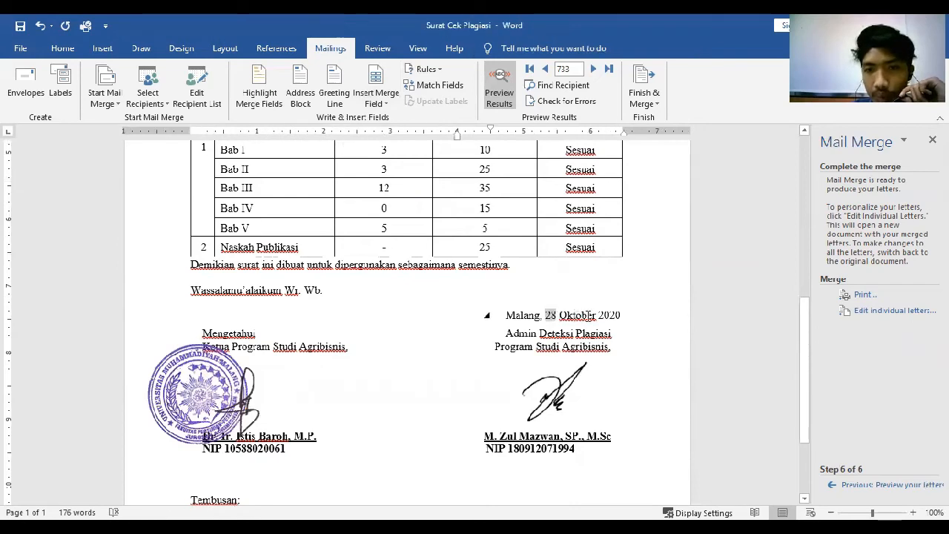
pyautogui.moveTo(593, 317); pyautogui.dragTo(611, 317)
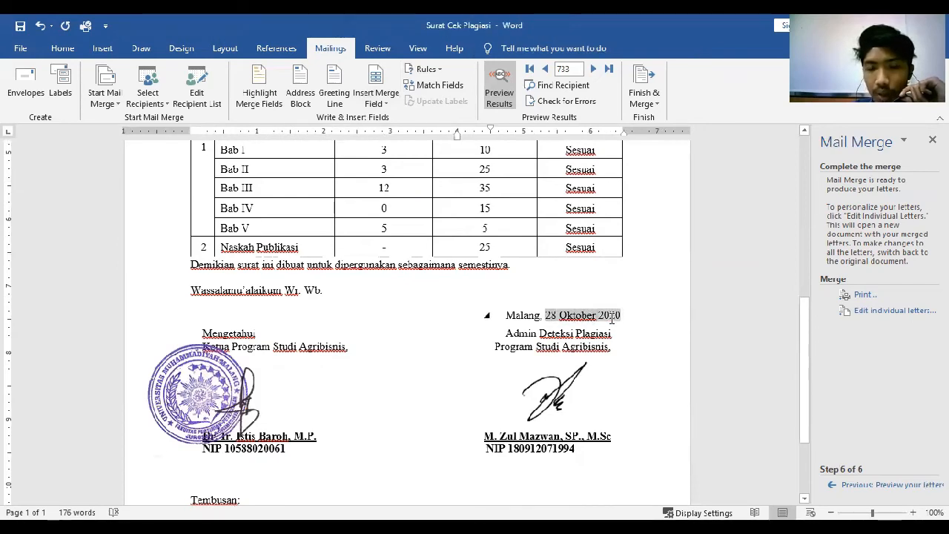
pyautogui.moveTo(623, 312); pyautogui.dragTo(622, 315)
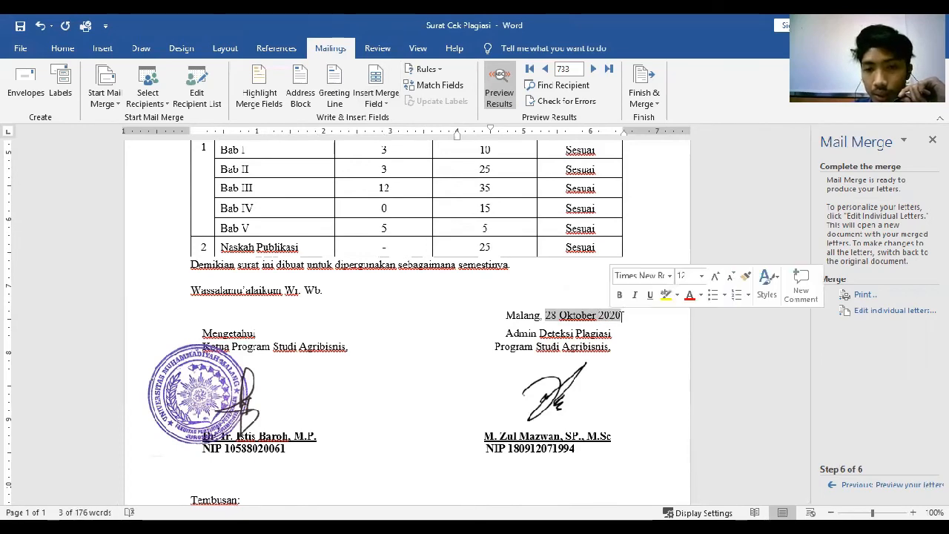
pyautogui.click(550, 317)
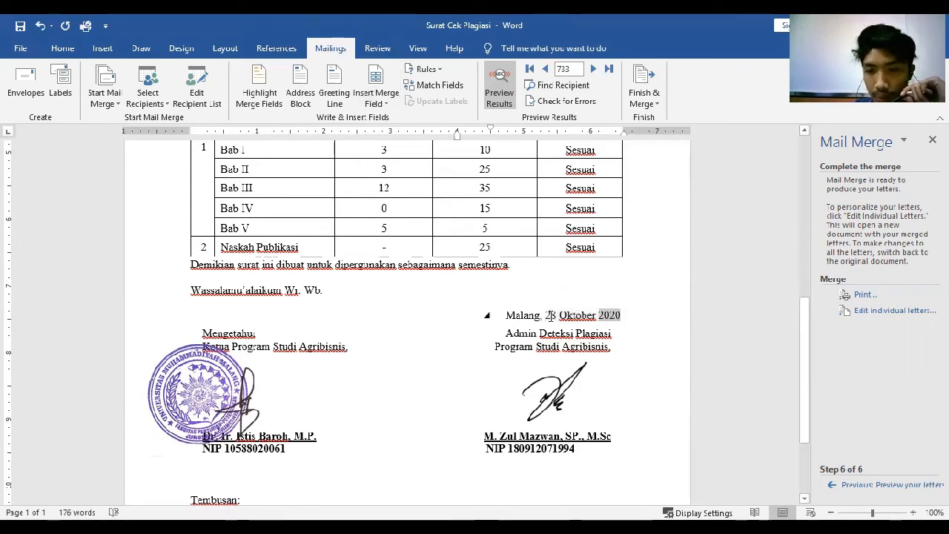
pyautogui.doubleClick(550, 315)
pyautogui.press('Delete')
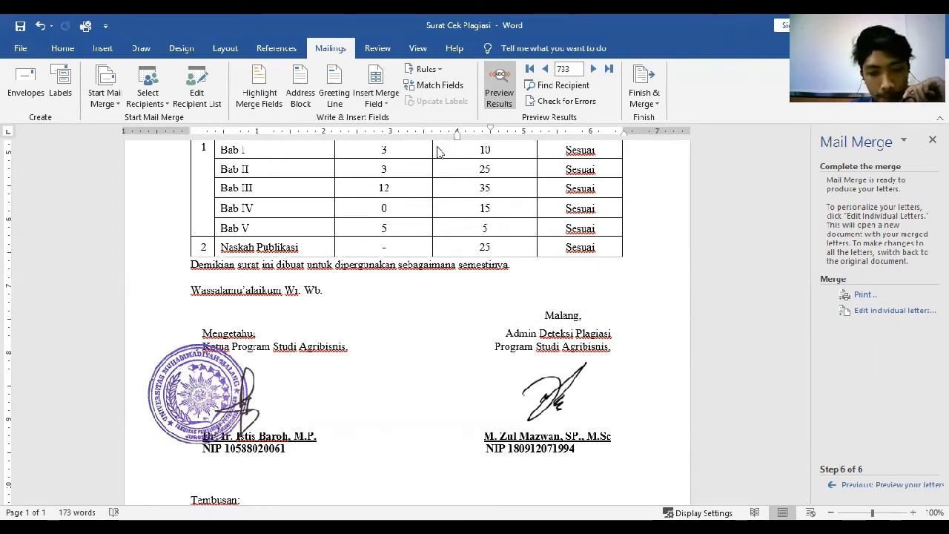
pyautogui.hotkey('ctrl', 'z')
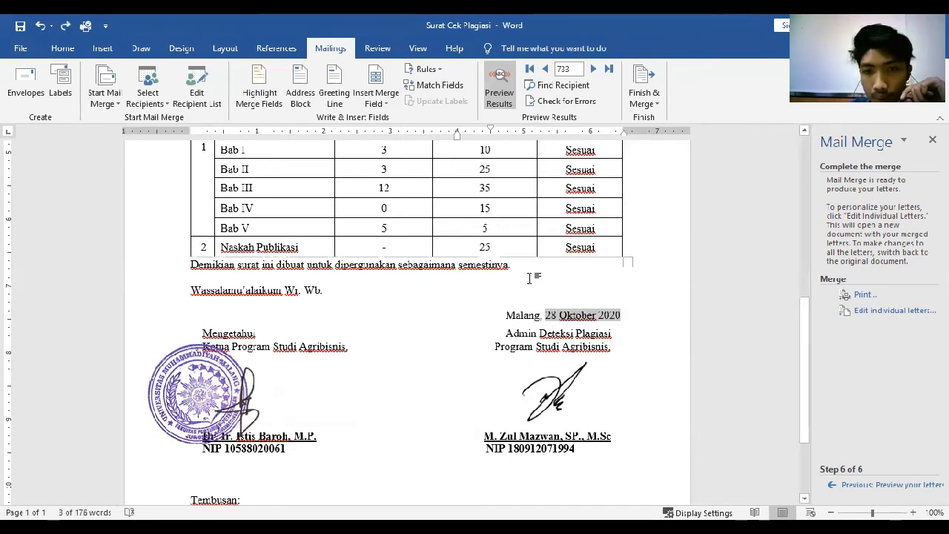
# Try replacing the date after Malang with the No_Bulan_Surat merge field.
pyautogui.click(610, 315)
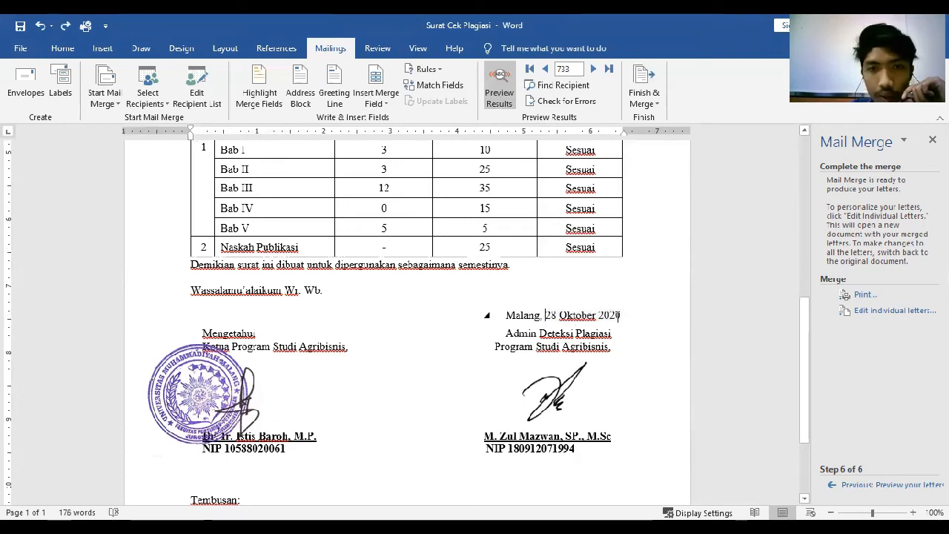
pyautogui.click(374, 100)
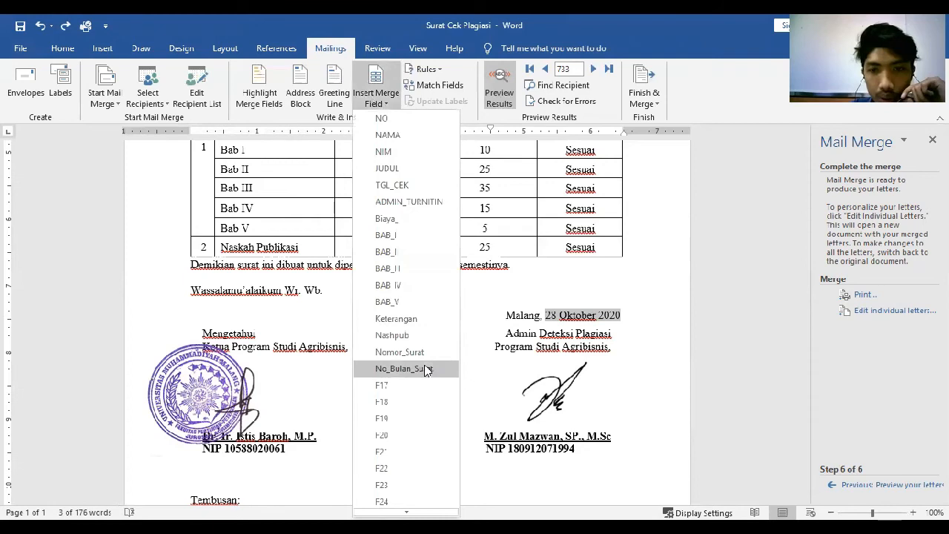
pyautogui.click(425, 368)
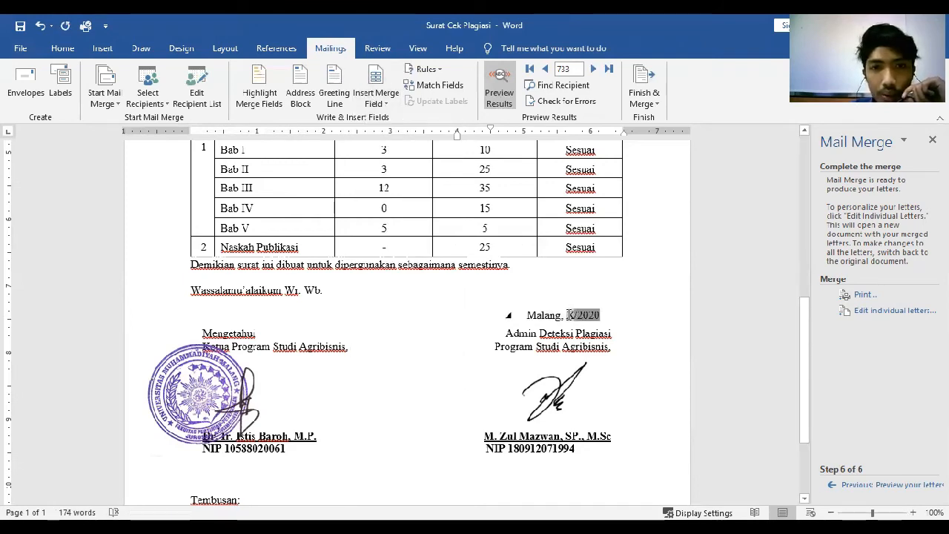
# Insert the TGL_CEK merge field as the letter date after Malang, replacing what stands there.
pyautogui.click(382, 108)
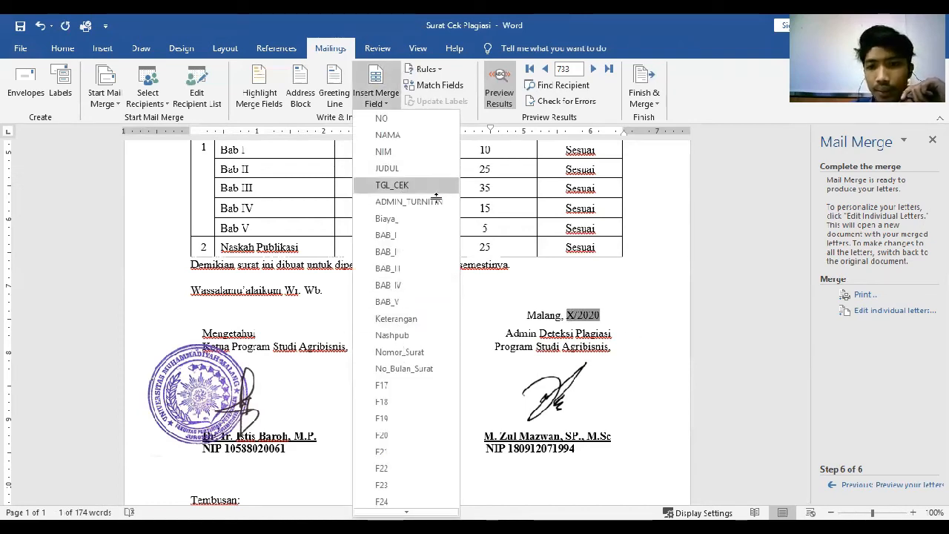
pyautogui.click(404, 185)
pyautogui.press('Down')
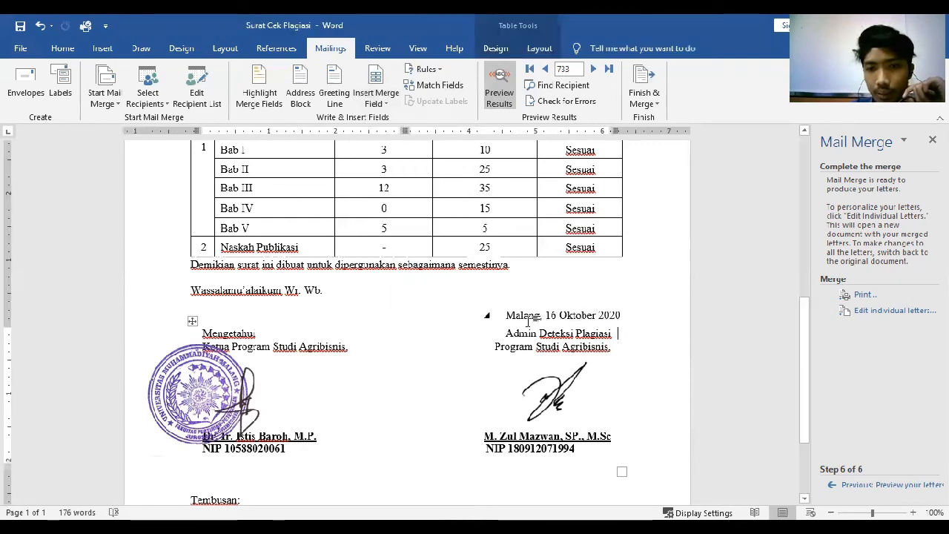
pyautogui.click(528, 323)
# Review the filled-in letter from the Tembusan list up to the letterhead.
pyautogui.scroll(-3, 323, 400)
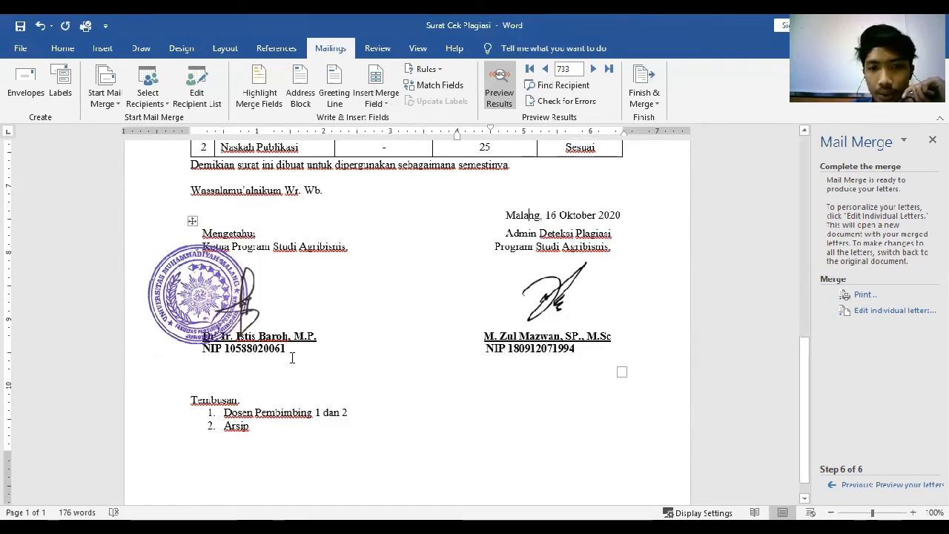
pyautogui.scroll(1, 369, 332)
pyautogui.scroll(7, 370, 333)
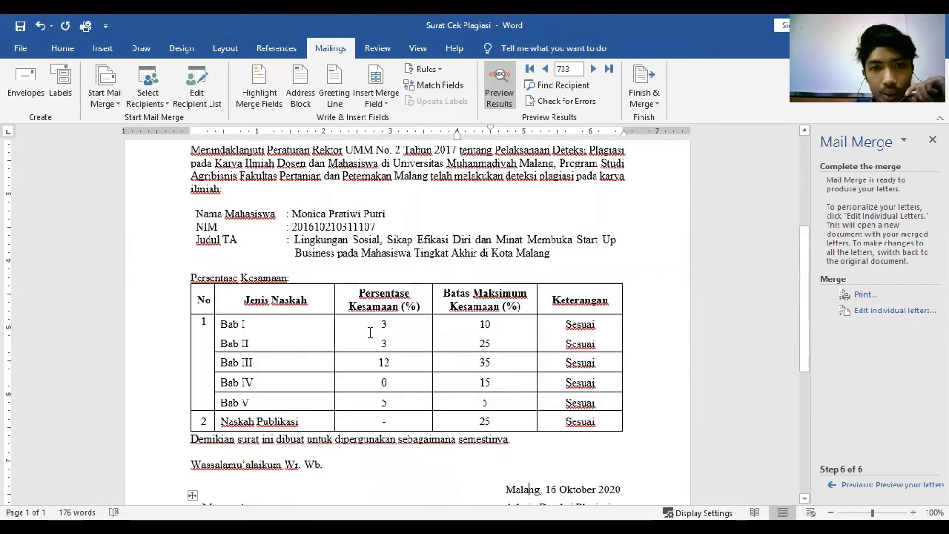
pyautogui.scroll(7, 370, 333)
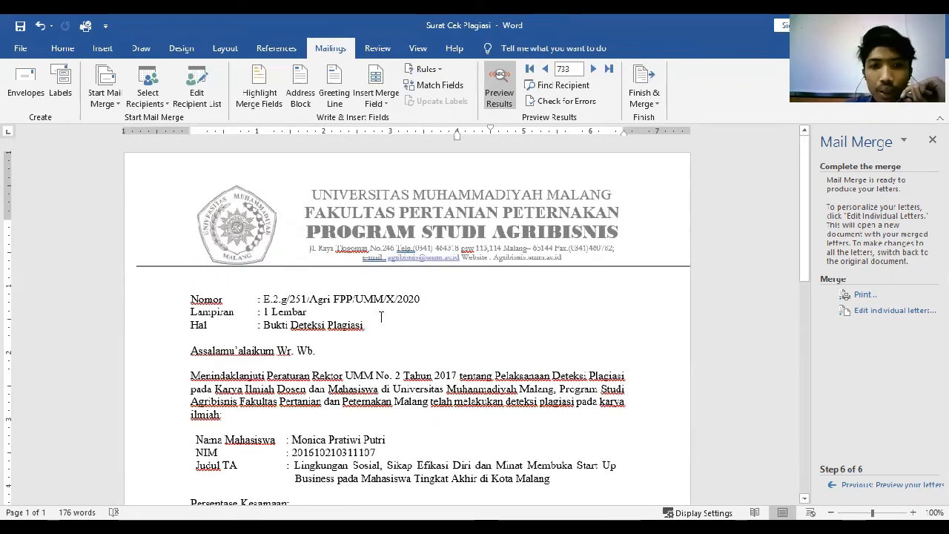
pyautogui.scroll(-1, 380, 317)
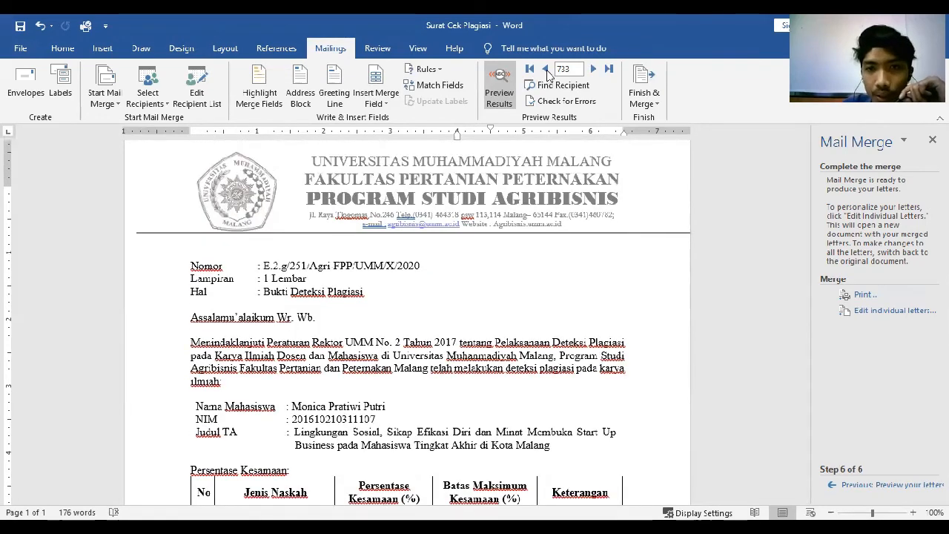
# Preview the letters of the previous recipients back to record 727, and check that letter's percentages and date.
pyautogui.click(546, 69)
pyautogui.click(547, 69)
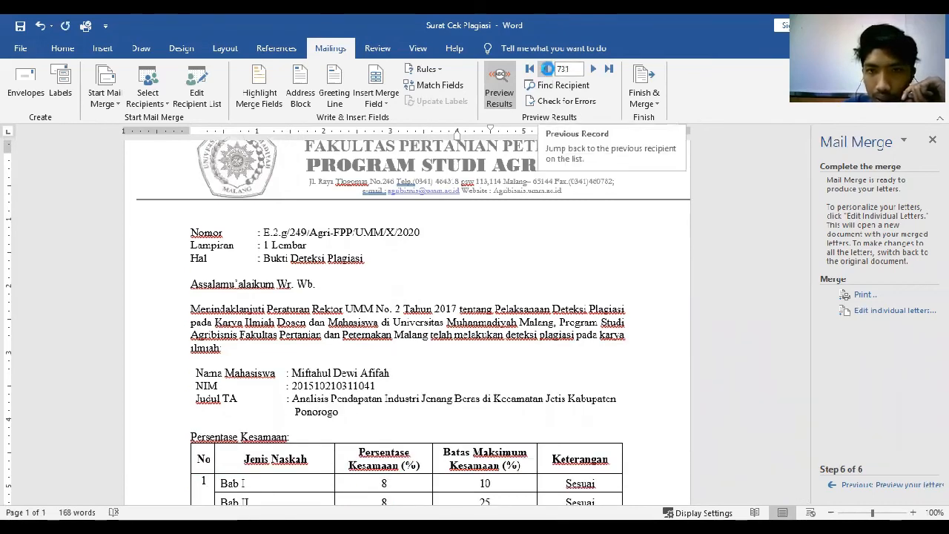
pyautogui.click(548, 69)
pyautogui.click(547, 70)
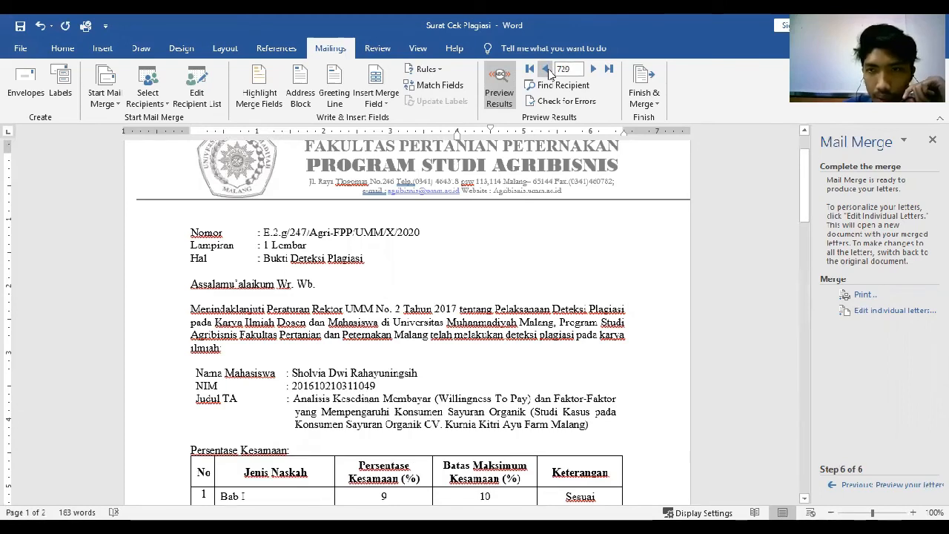
pyautogui.click(547, 69)
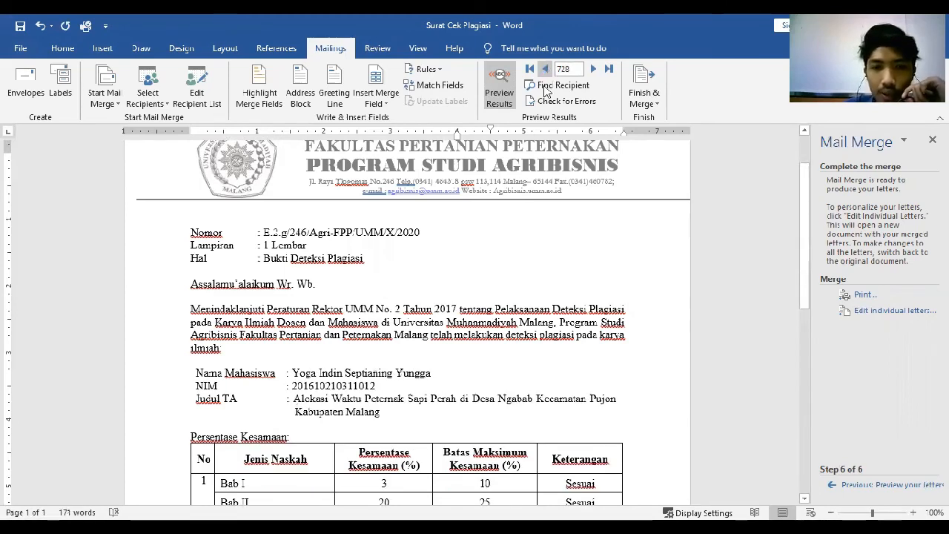
pyautogui.click(545, 69)
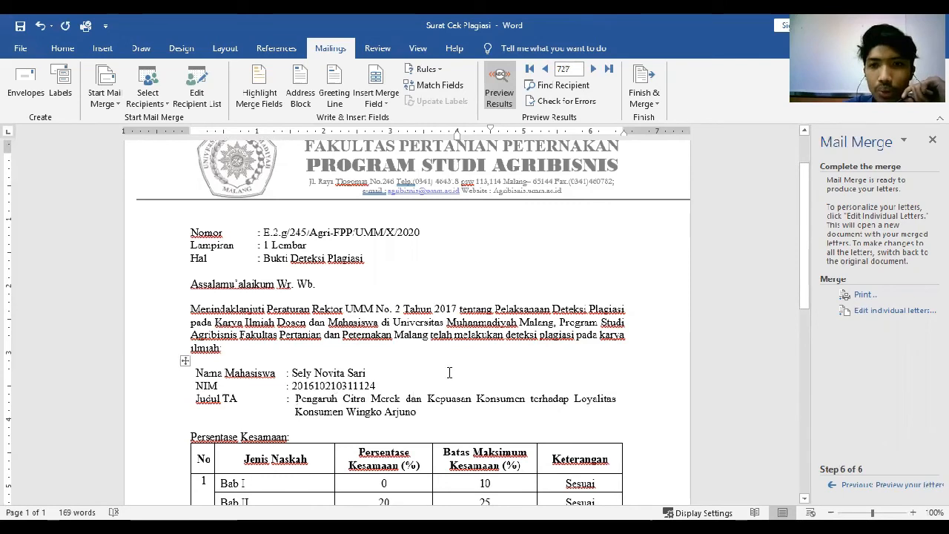
pyautogui.scroll(-7, 528, 379)
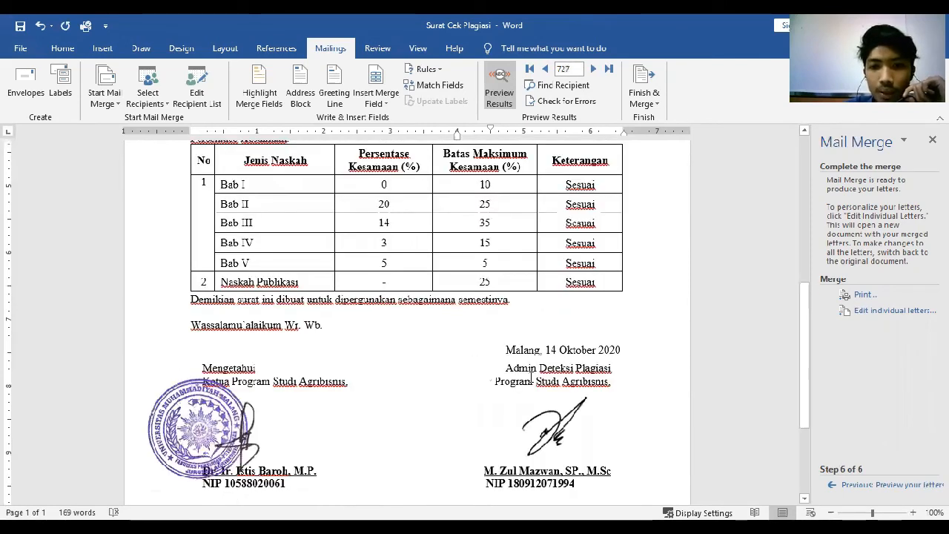
pyautogui.scroll(3, 531, 377)
pyautogui.scroll(7, 622, 170)
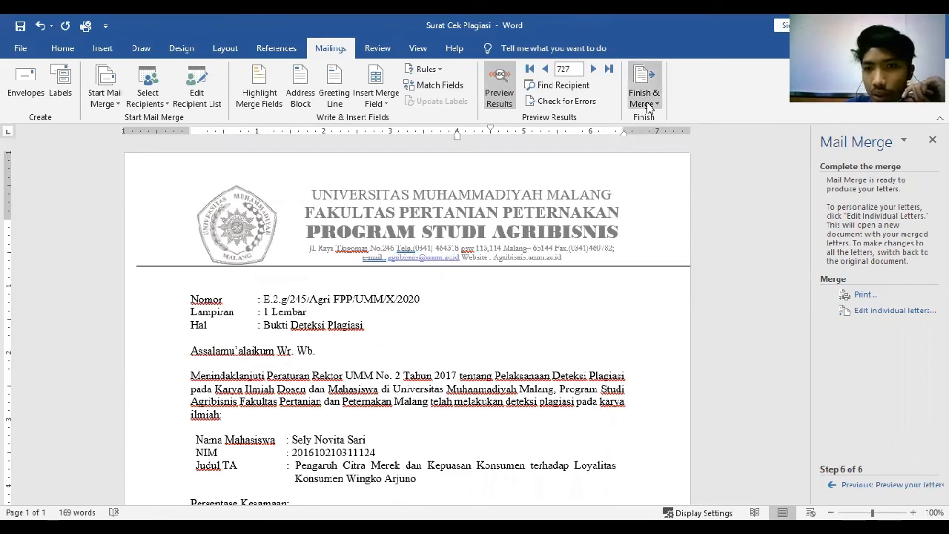
# View the record options for printing the merged documents, and close them without printing.
pyautogui.click(649, 110)
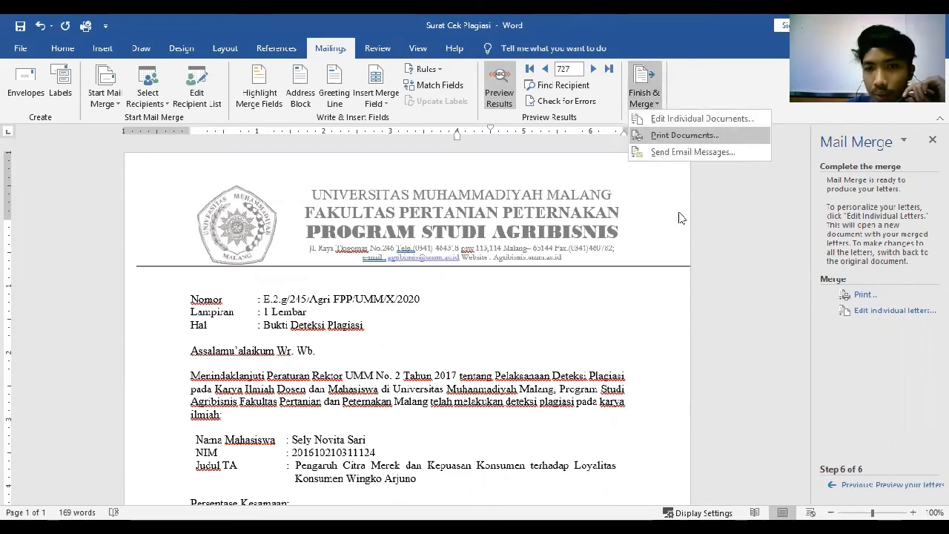
pyautogui.click(696, 141)
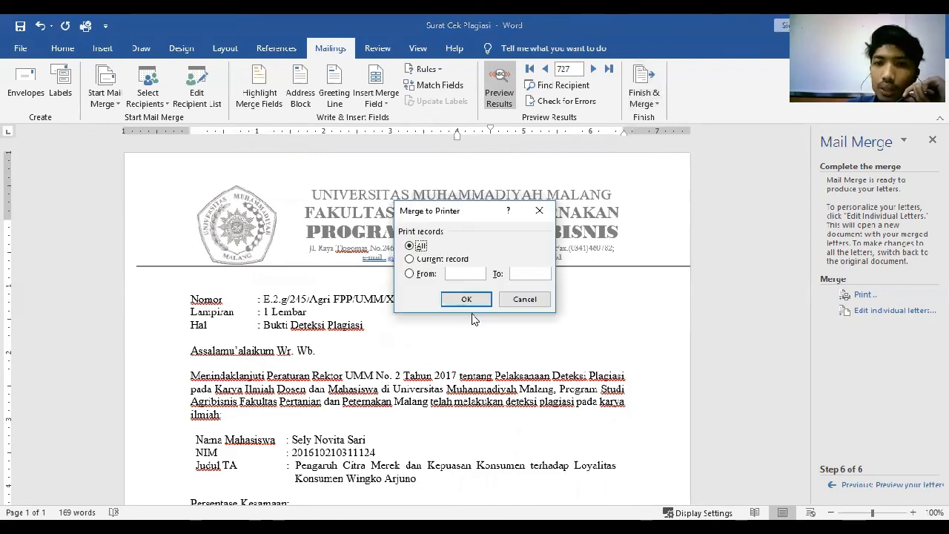
pyautogui.click(539, 211)
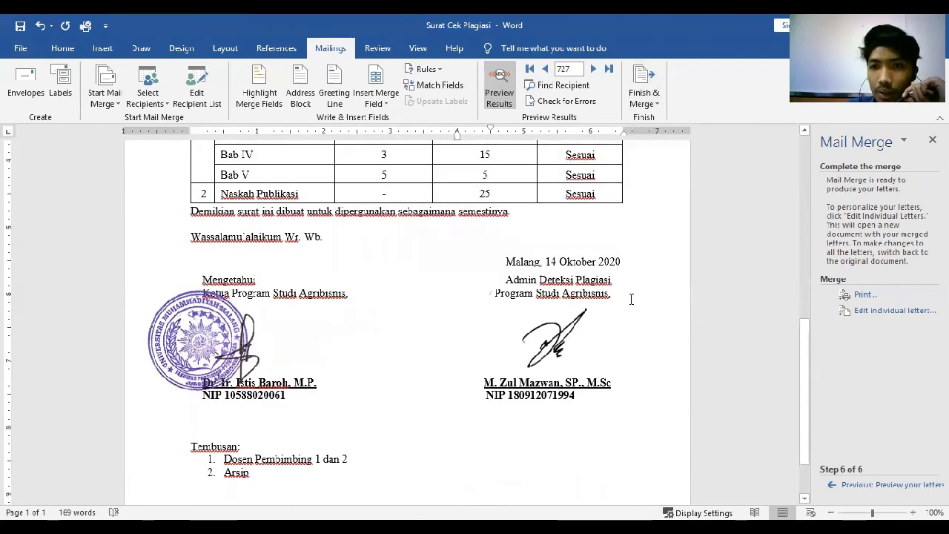
# Go through the Merge to Printer choices for all records, the current record and a record range, and close them without printing.
pyautogui.scroll(4, 629, 296)
pyautogui.click(651, 95)
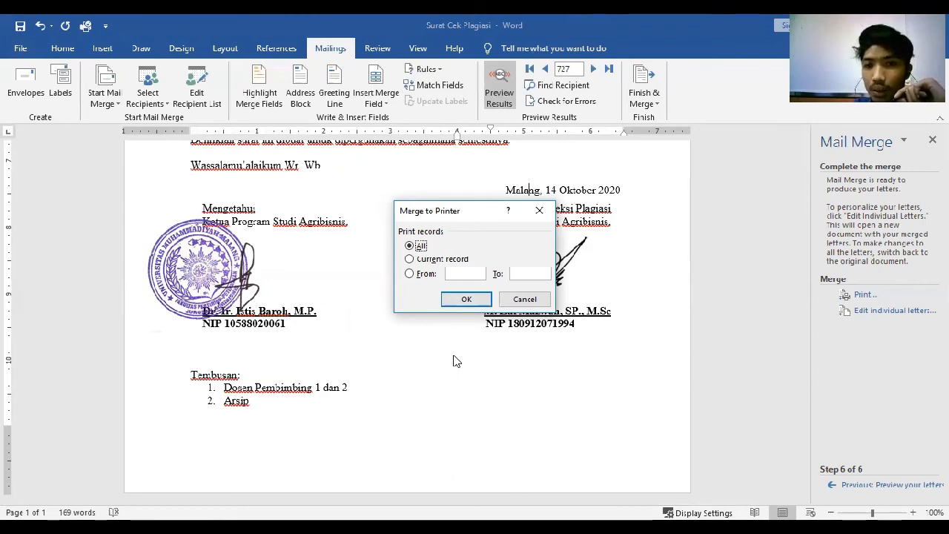
pyautogui.click(432, 261)
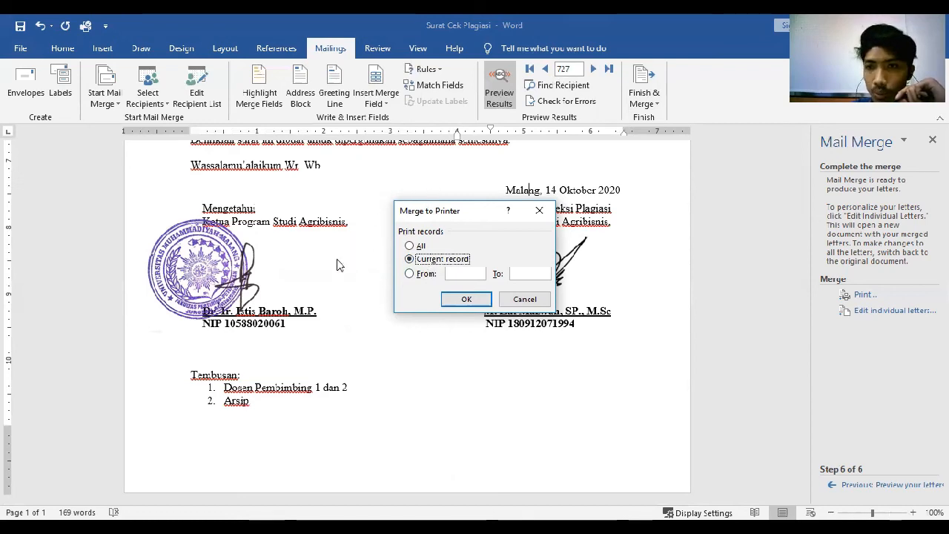
pyautogui.click(409, 274)
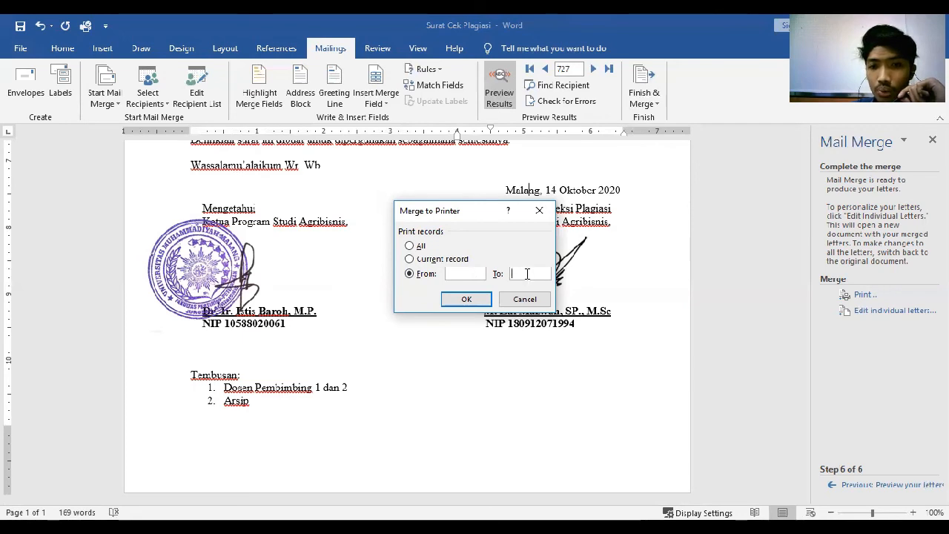
pyautogui.click(546, 214)
# Open Save As for the letter in the Music folder and choose PDF as the file type.
pyautogui.scroll(3, 569, 208)
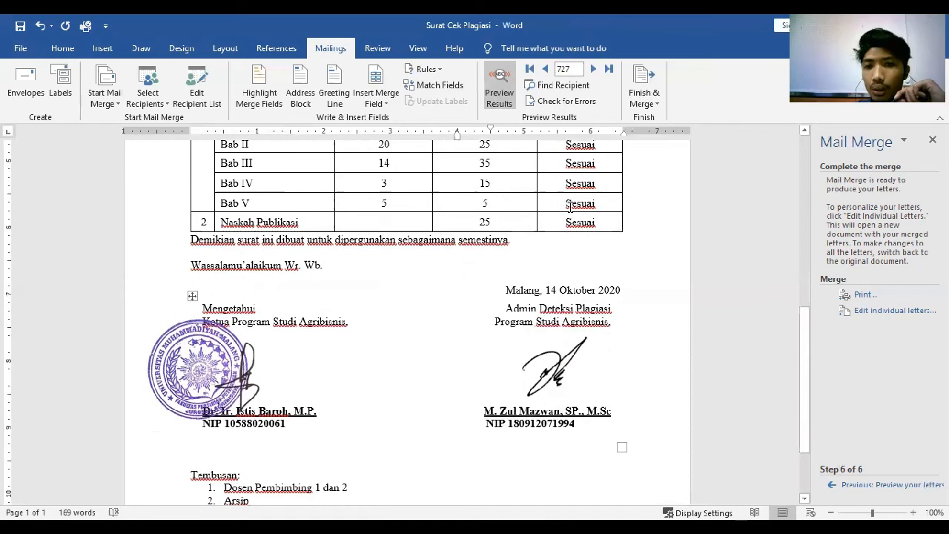
pyautogui.scroll(12, 567, 211)
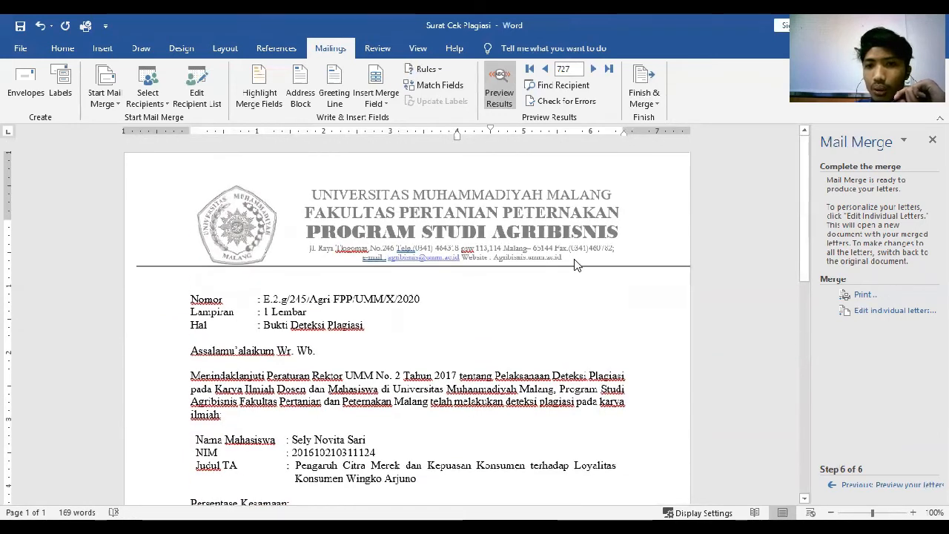
pyautogui.scroll(-1, 452, 282)
pyautogui.scroll(1, 449, 289)
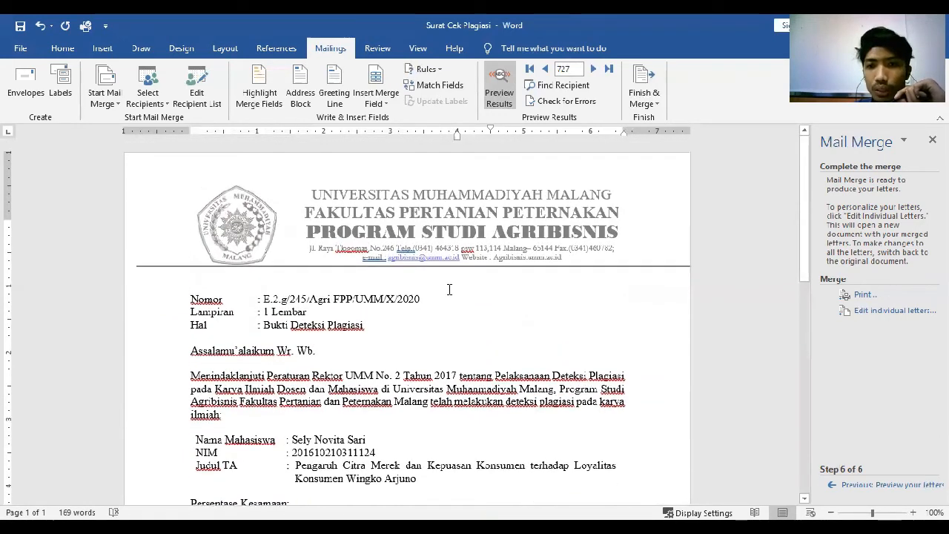
pyautogui.click(26, 49)
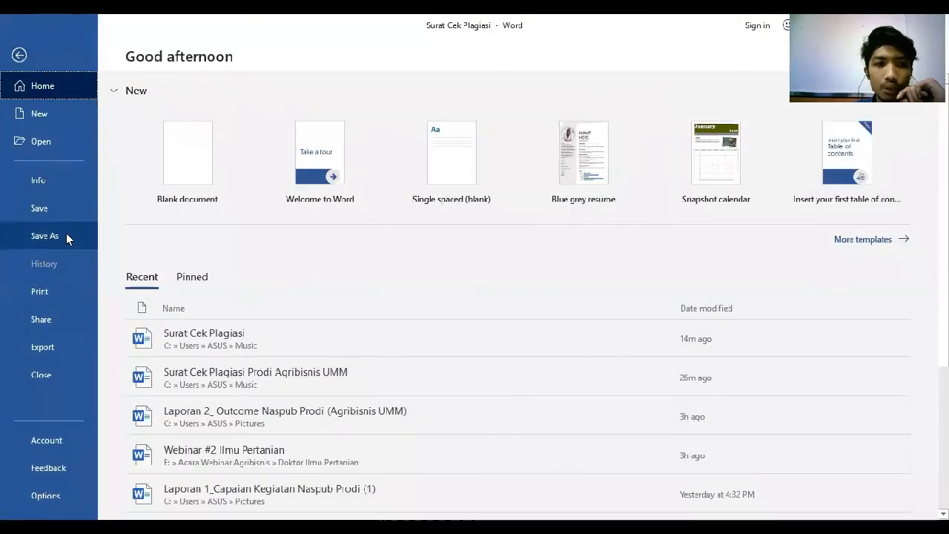
pyautogui.click(66, 233)
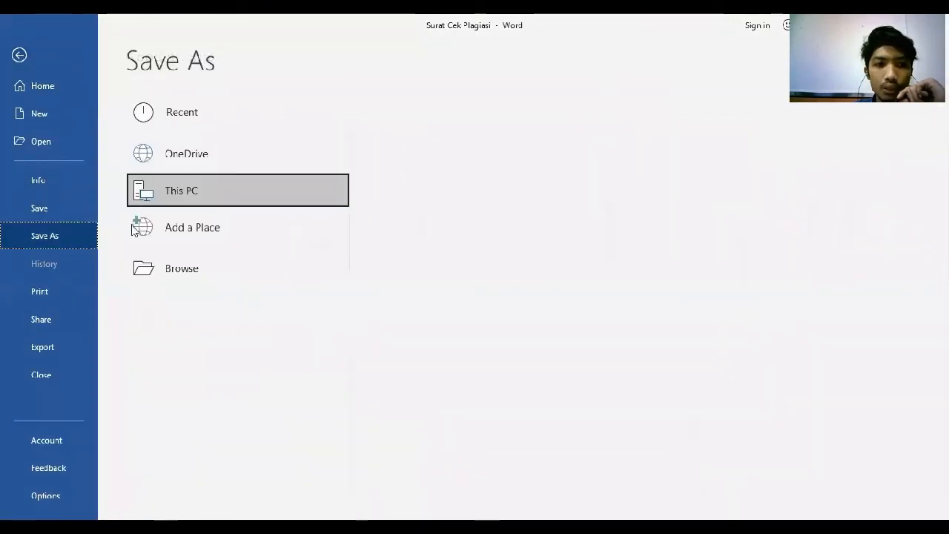
pyautogui.click(212, 267)
pyautogui.click(212, 270)
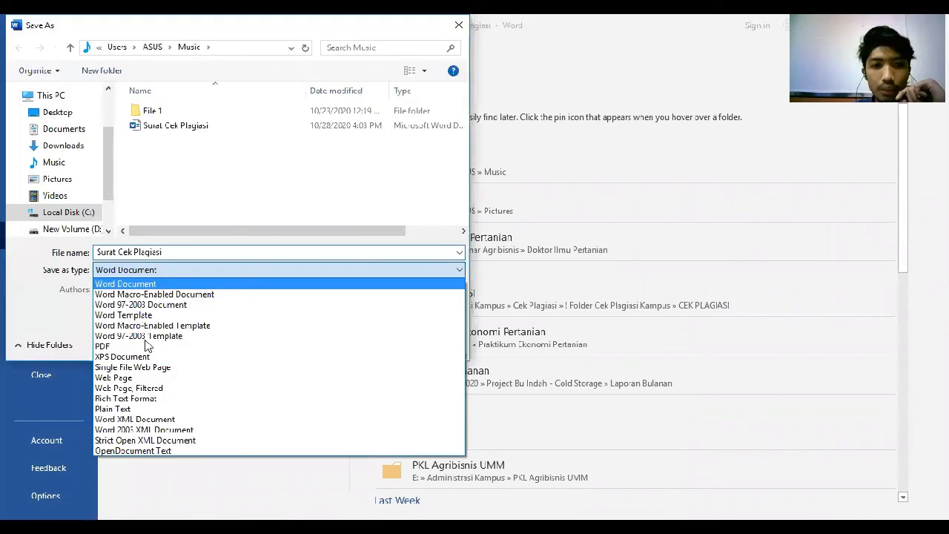
pyautogui.click(152, 351)
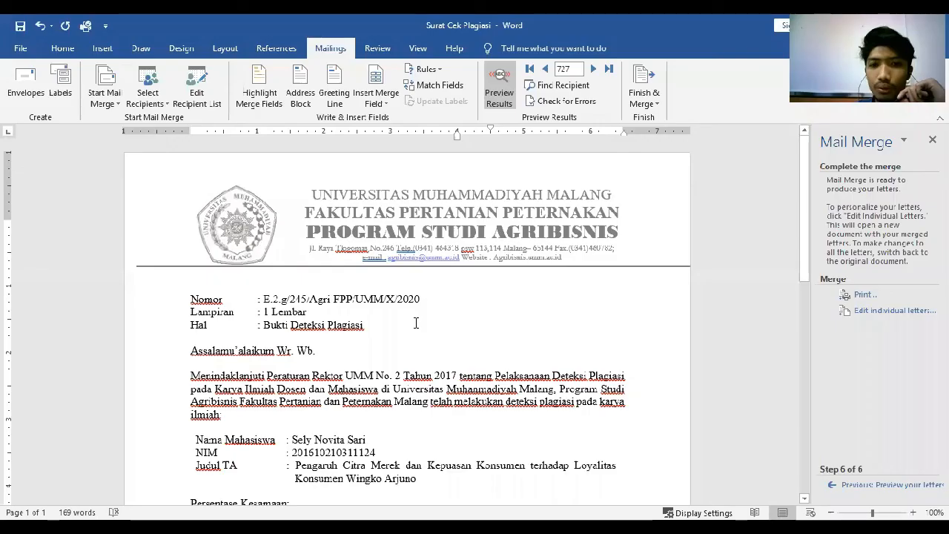
# Review the merged letter of record 727 from the letterhead through the similarity percentages to the date, signatures and Tembusan list.
pyautogui.scroll(-3, 392, 330)
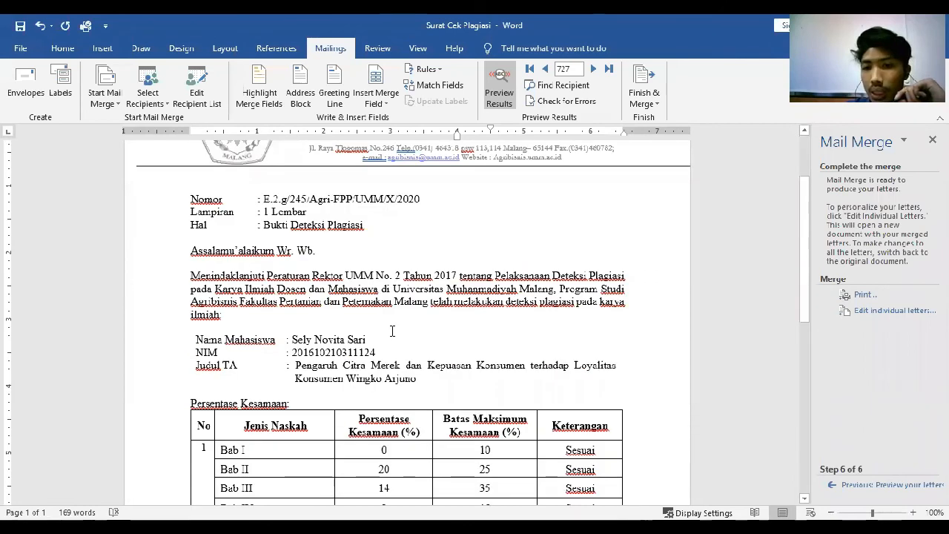
pyautogui.scroll(-5, 394, 335)
pyautogui.scroll(-3, 395, 341)
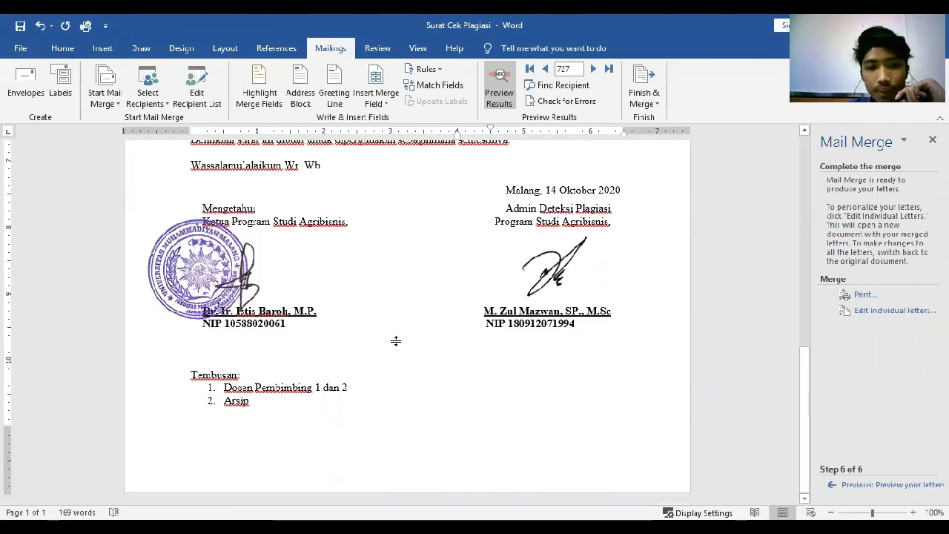
pyautogui.scroll(3, 397, 340)
pyautogui.scroll(3, 397, 340)
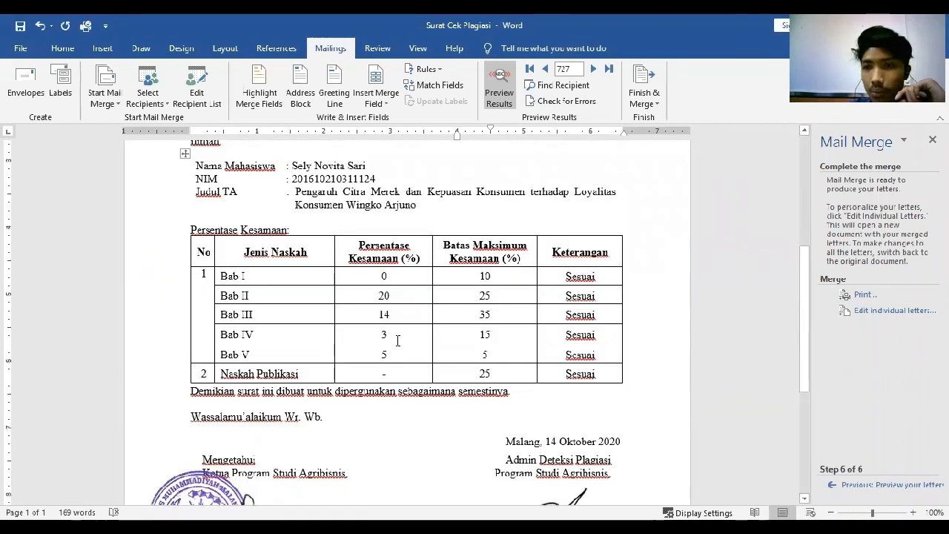
pyautogui.scroll(3, 397, 340)
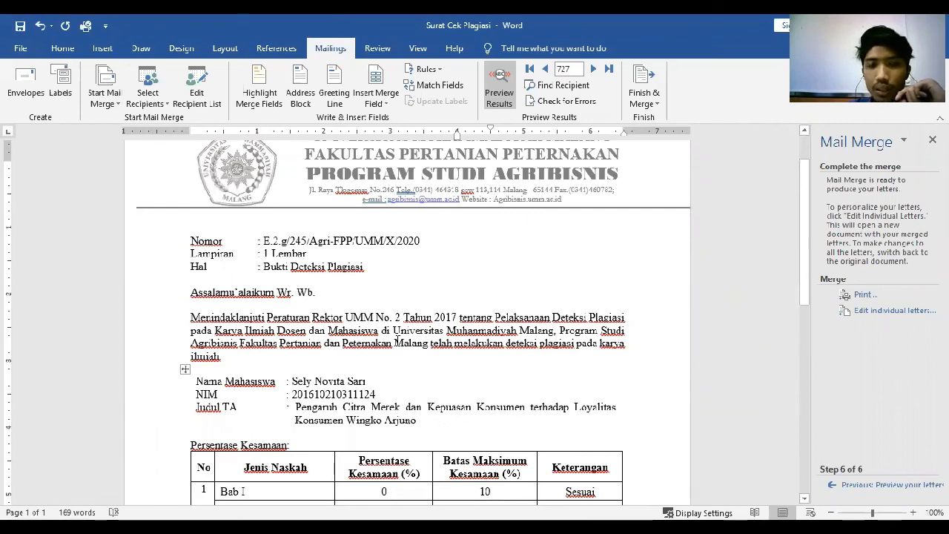
pyautogui.scroll(-1, 398, 340)
pyautogui.scroll(2, 397, 340)
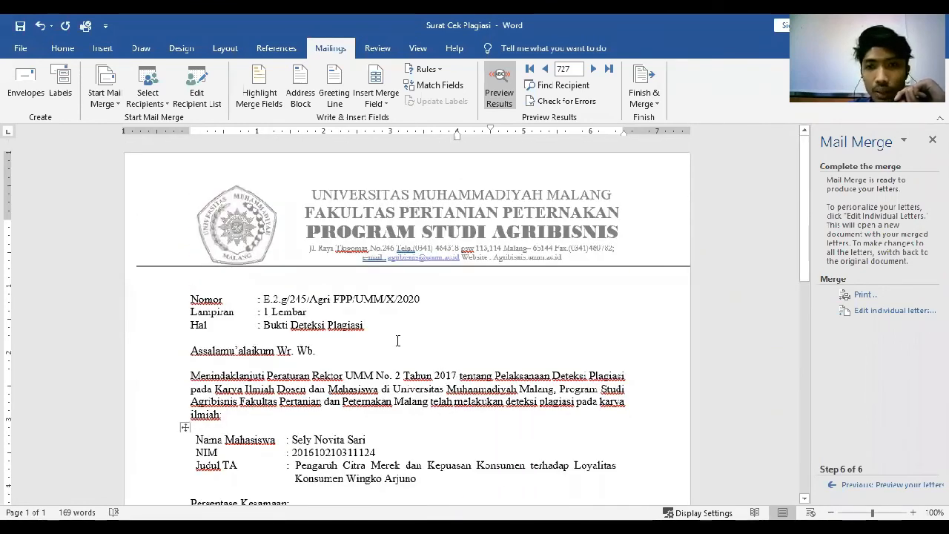
pyautogui.scroll(-6, 404, 347)
pyautogui.scroll(-2, 405, 347)
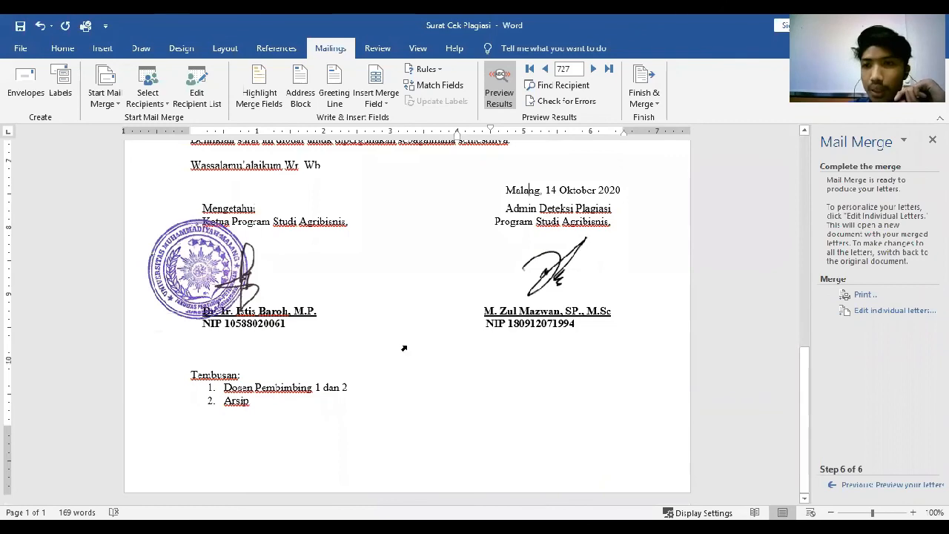
pyautogui.scroll(2, 406, 345)
pyautogui.scroll(6, 407, 346)
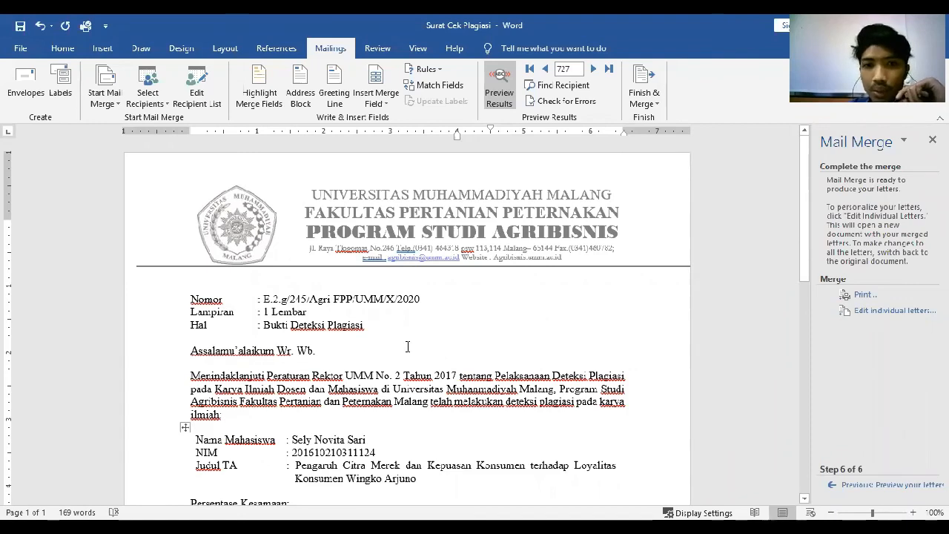
pyautogui.scroll(-3, 406, 347)
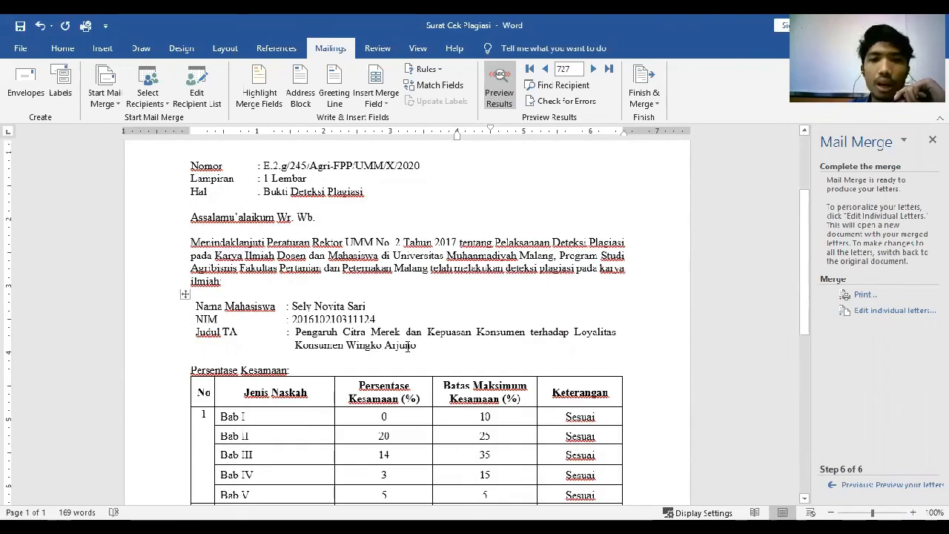
pyautogui.scroll(-3, 406, 347)
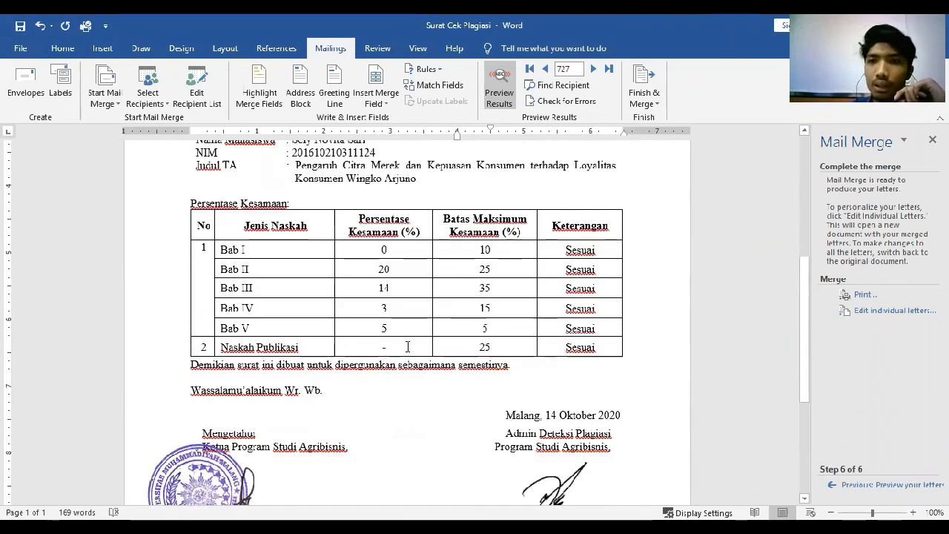